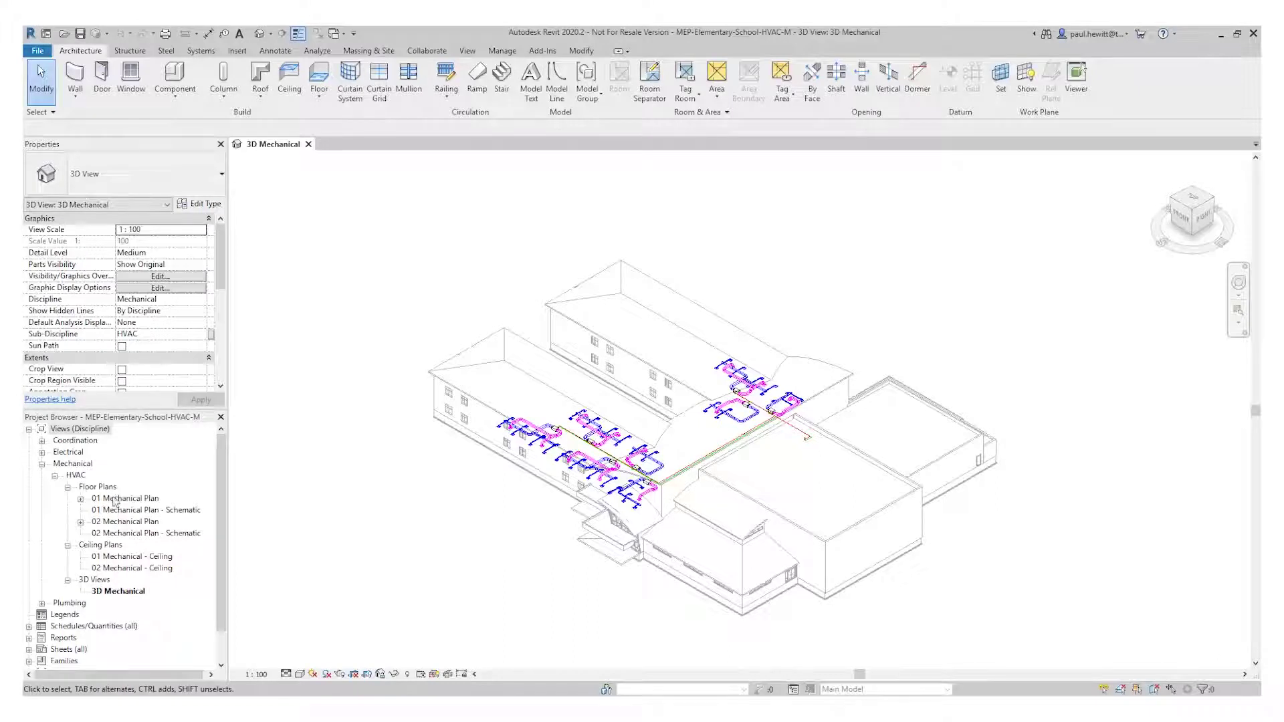
- Open the 01 Mechanical Plan floor plan at the west corridor of the upper classroom wing
{"action": "double_click", "coordinate": [134, 500]}
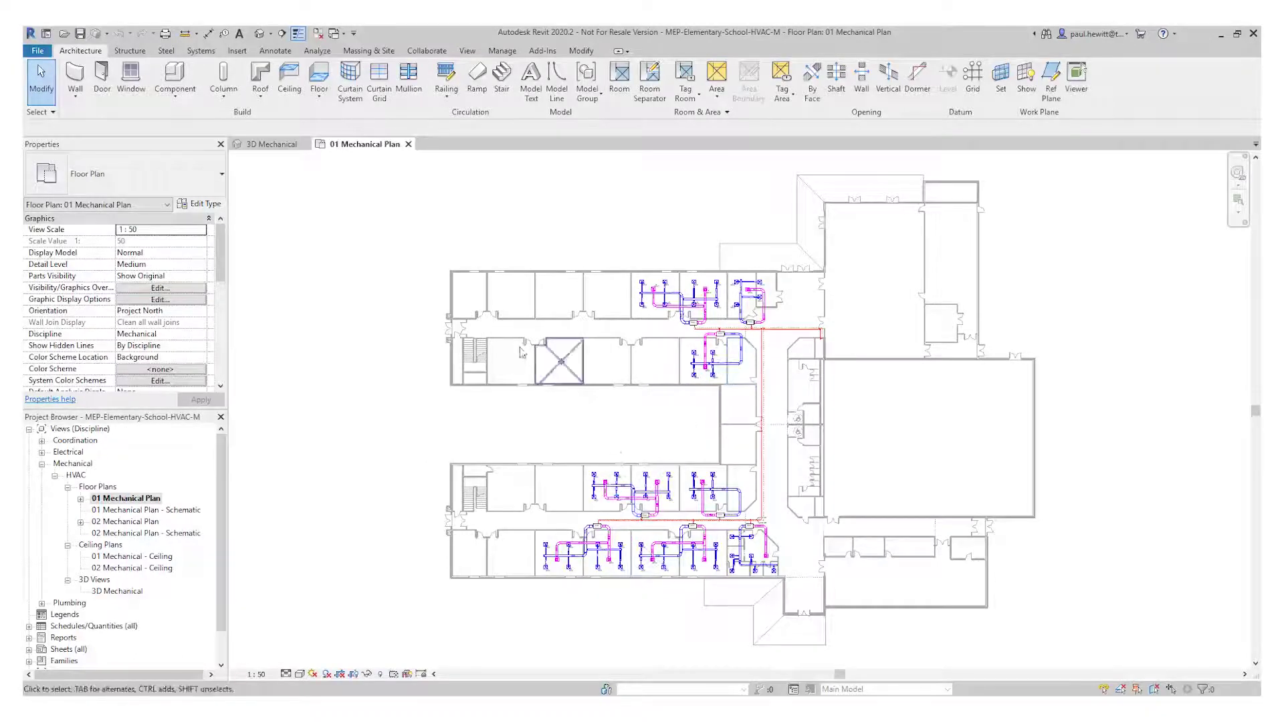
{"action": "scroll", "coordinate": [514, 330], "scroll_direction": "up", "scroll_amount": 1}
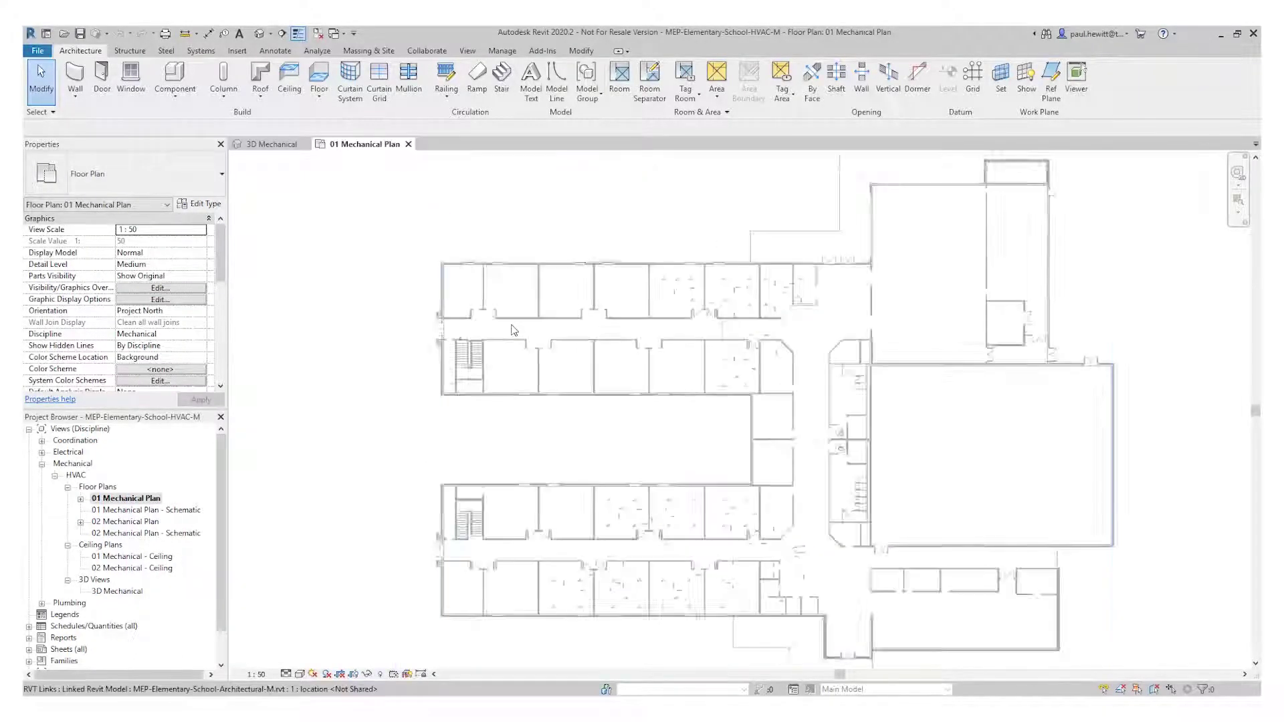
{"action": "scroll", "coordinate": [514, 330], "scroll_direction": "up", "scroll_amount": 1}
{"action": "scroll", "coordinate": [514, 330], "scroll_direction": "up", "scroll_amount": 1}
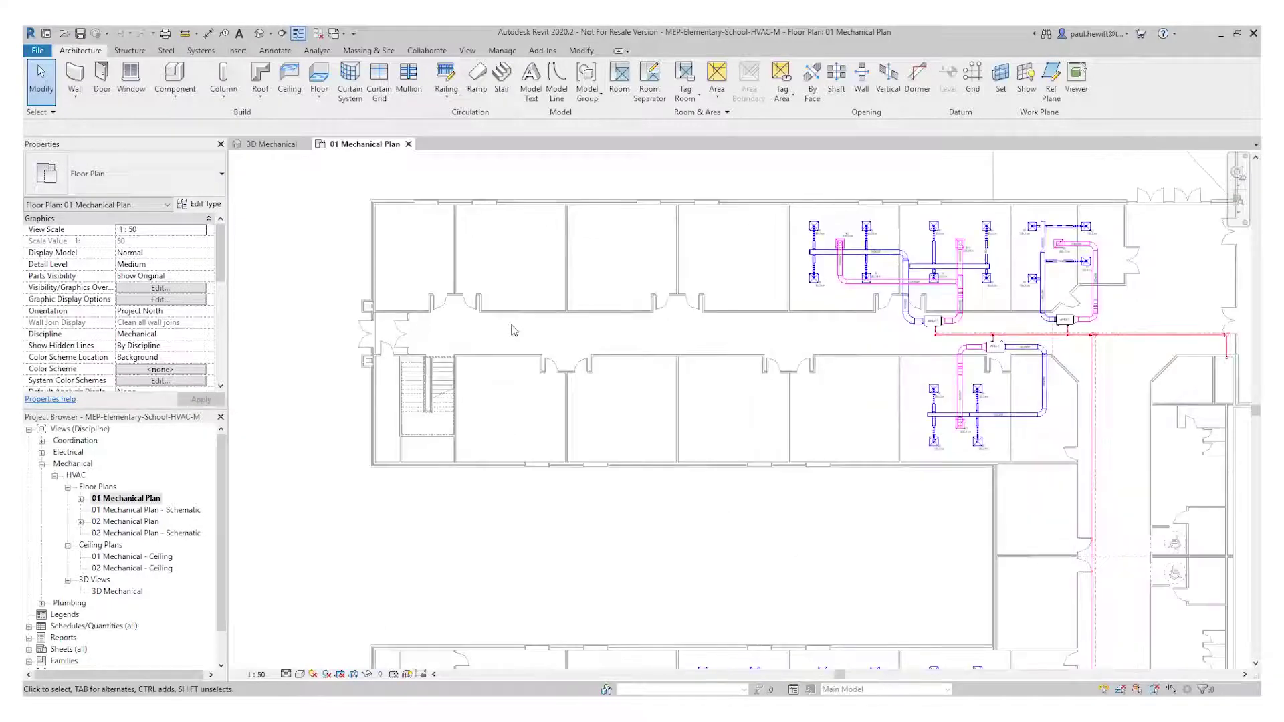
{"action": "scroll", "coordinate": [513, 329], "scroll_direction": "up", "scroll_amount": 2}
{"action": "scroll", "coordinate": [514, 330], "scroll_direction": "up", "scroll_amount": 2}
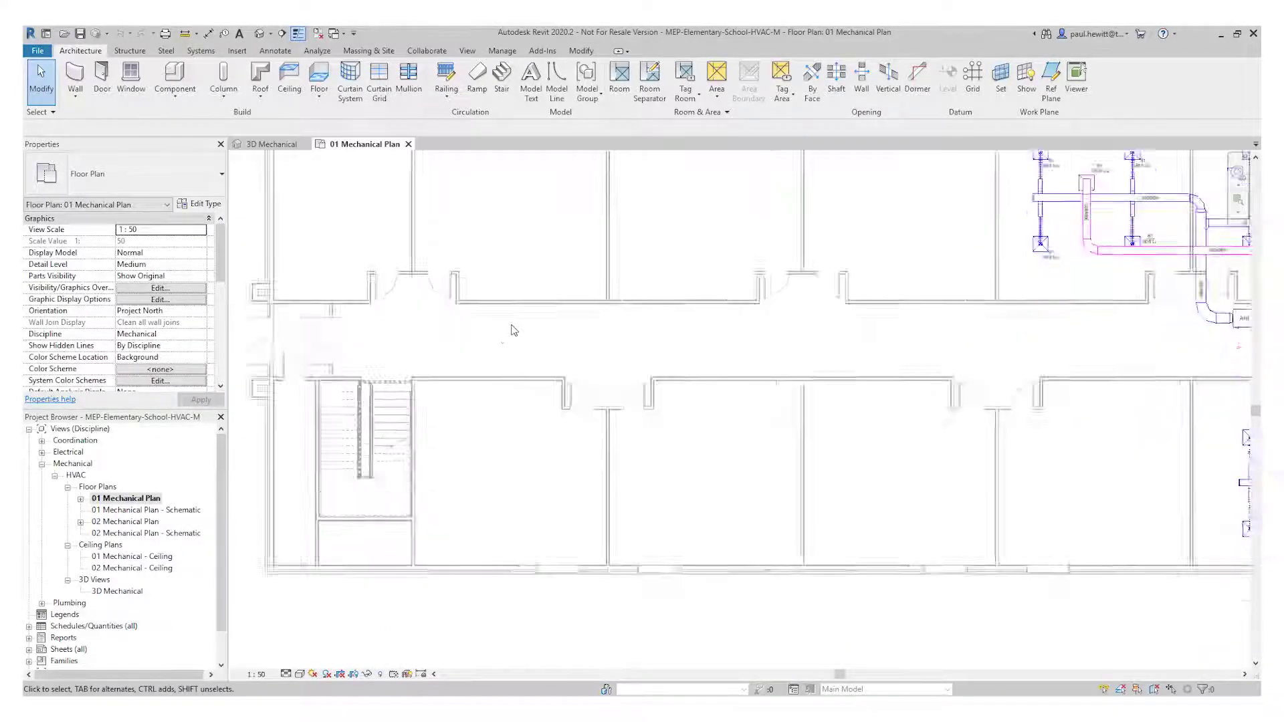
{"action": "middle_click_drag", "start_coordinate": [552, 346], "coordinate": [609, 414]}
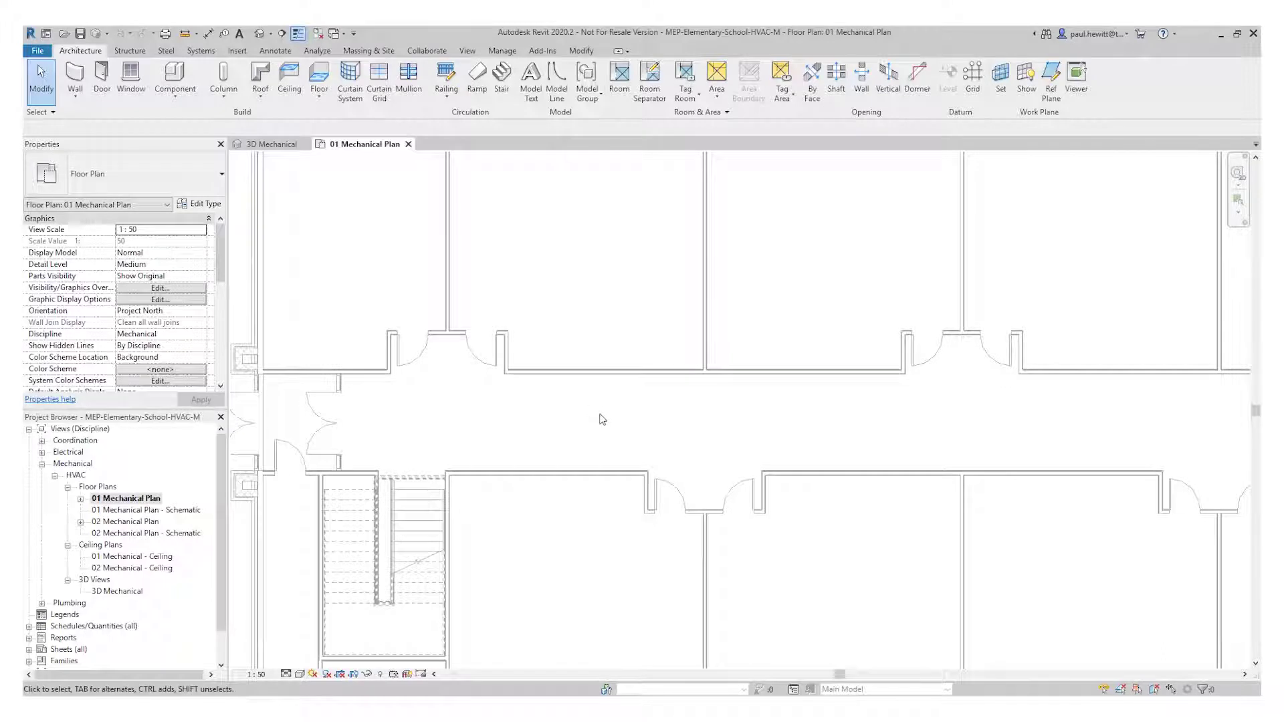
- Start placing mechanical equipment with the M_Indoor AHU - Horizontal - Chilled Water Coil family, type Unit Size 24
{"action": "left_click", "coordinate": [200, 50]}
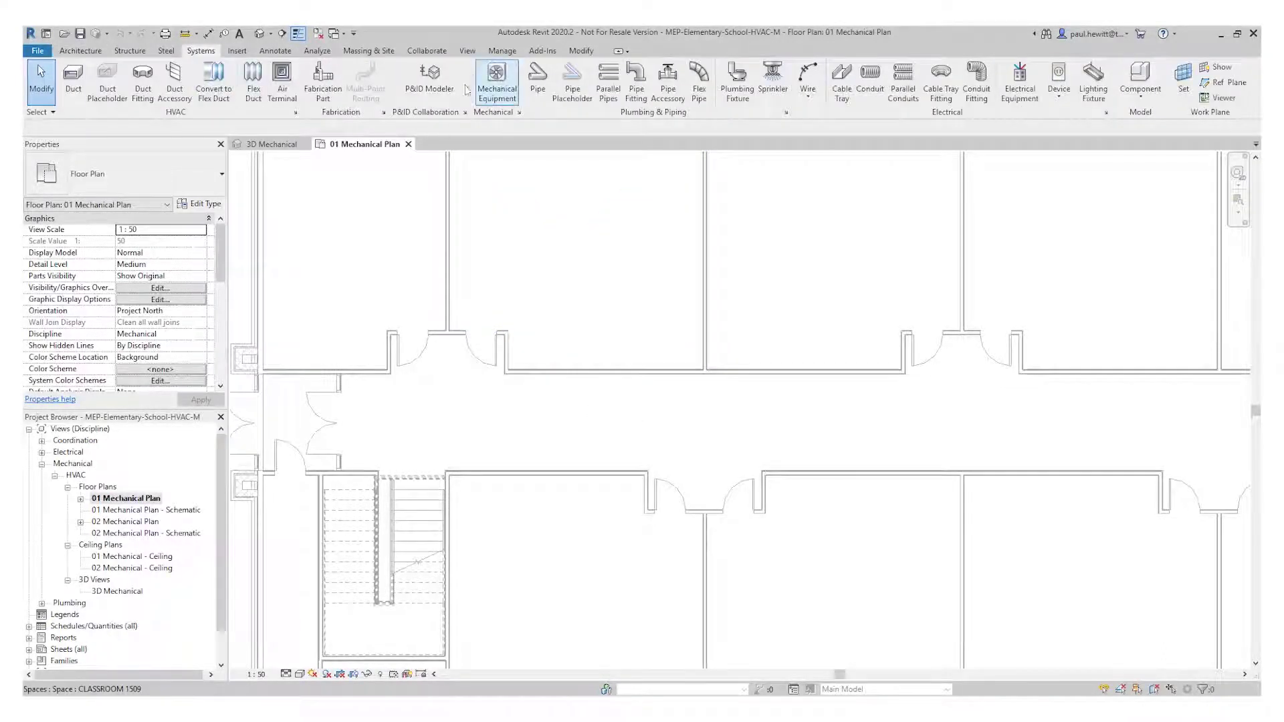
{"action": "left_click", "coordinate": [501, 83]}
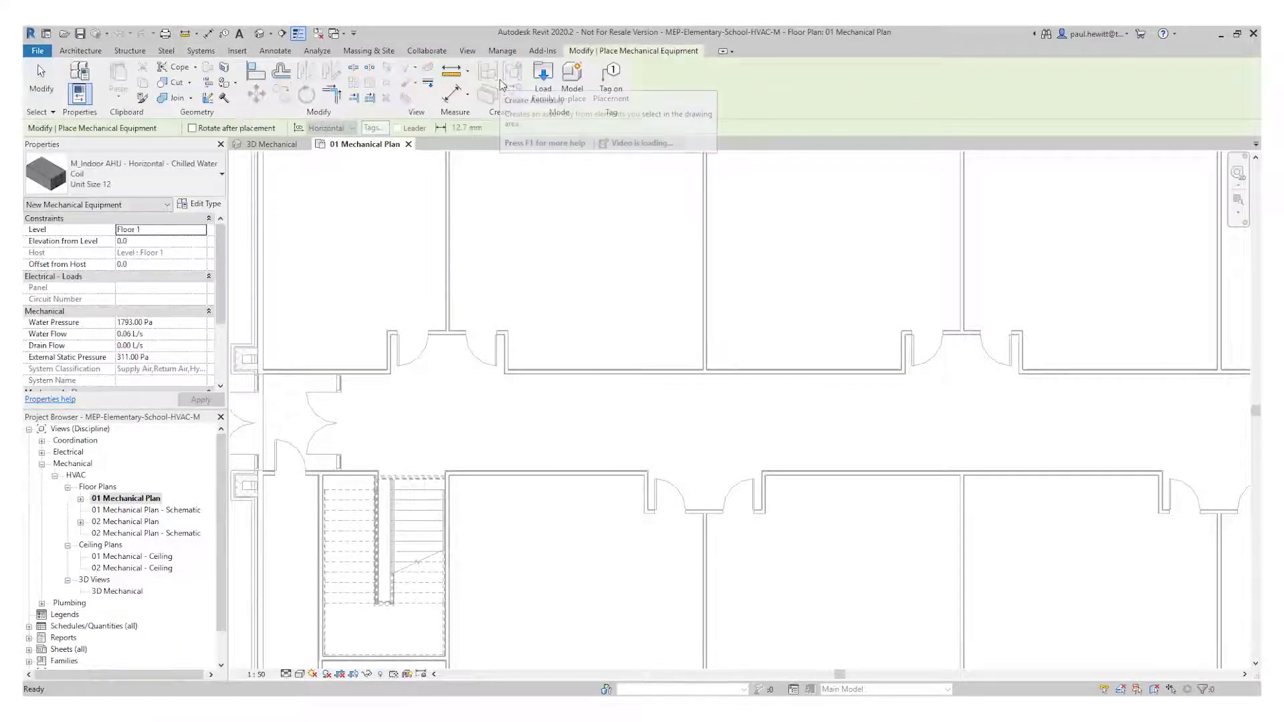
{"action": "left_click", "coordinate": [220, 178]}
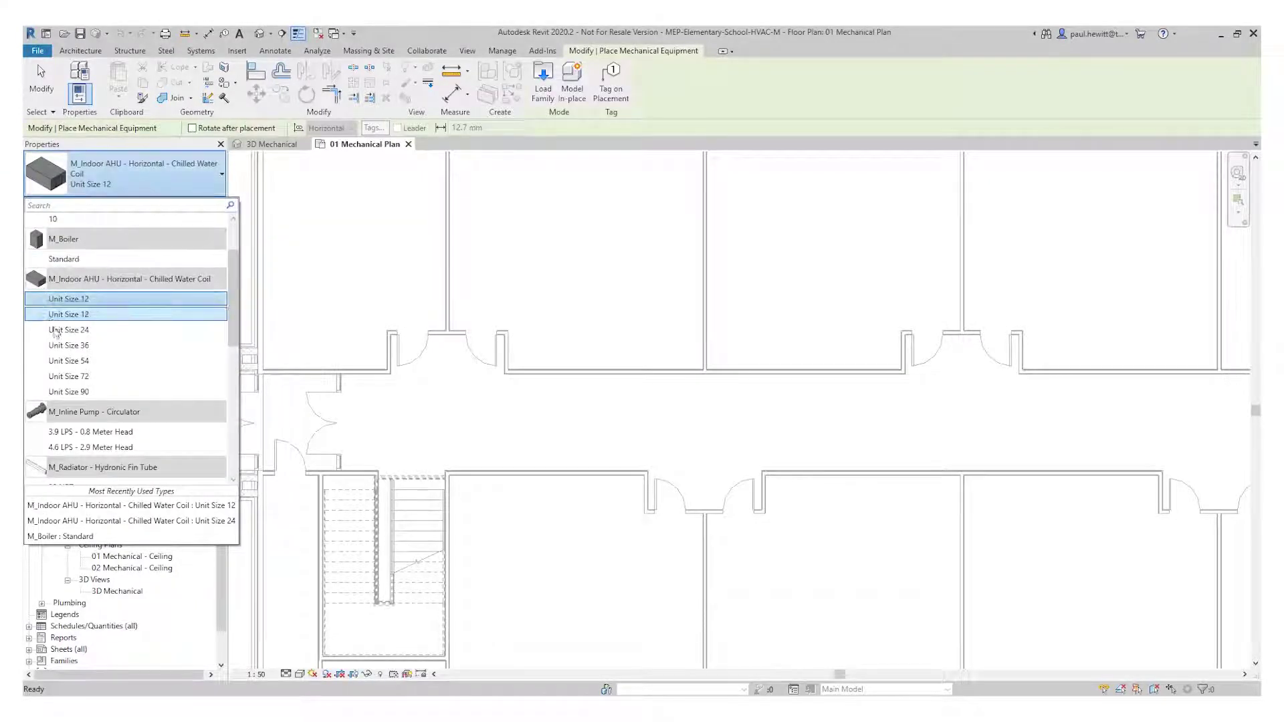
{"action": "mouse_move", "coordinate": [98, 335]}
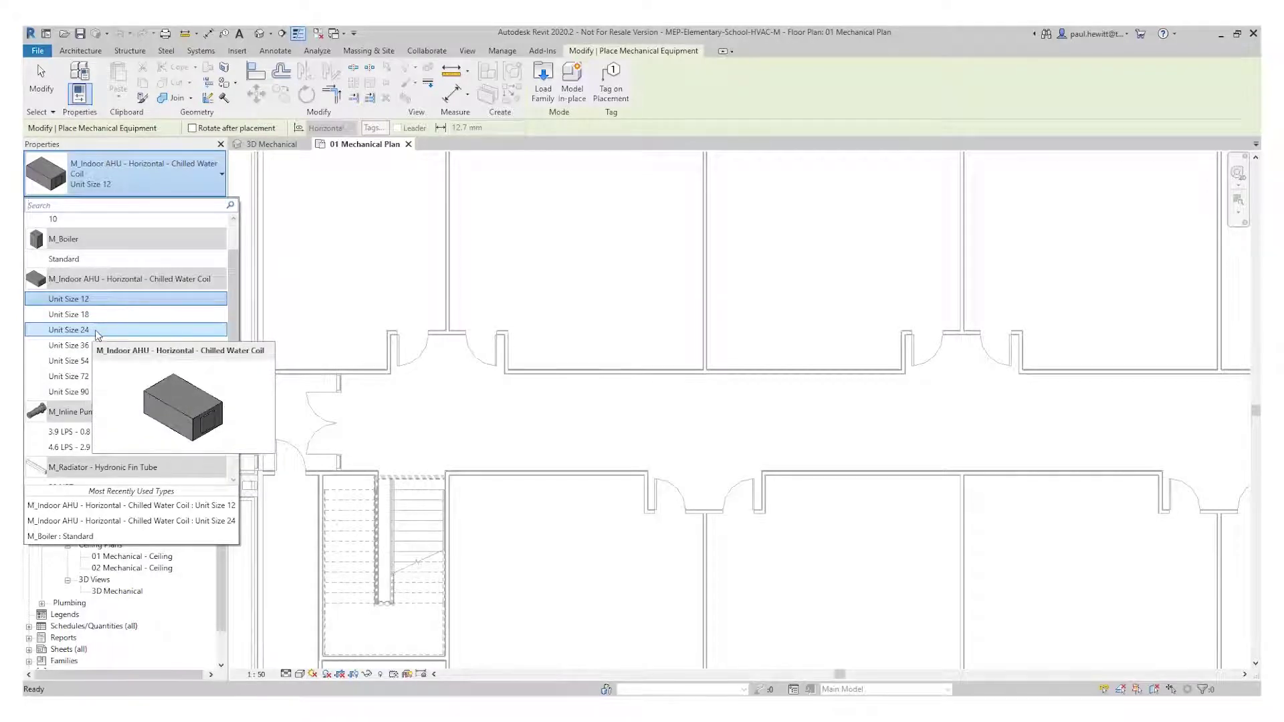
{"action": "left_click", "coordinate": [98, 331]}
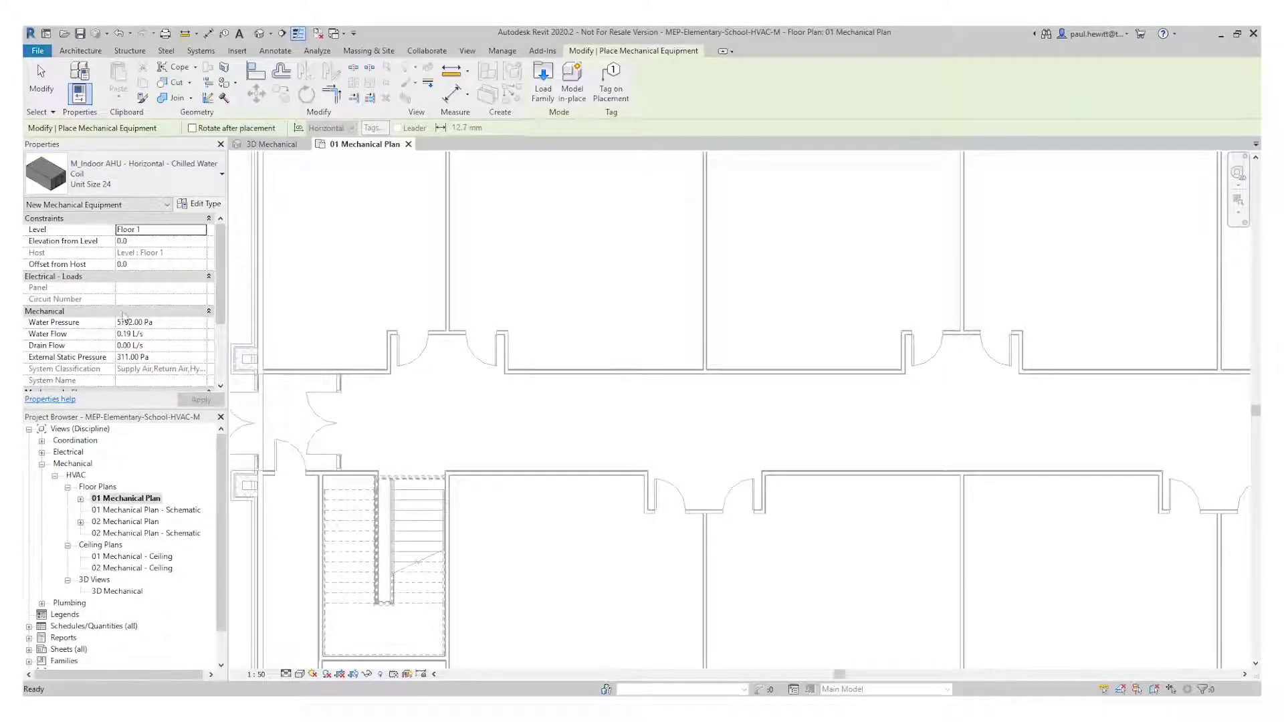
- Set the new air handling unit's offset from host to 2850
{"action": "left_click", "coordinate": [133, 266]}
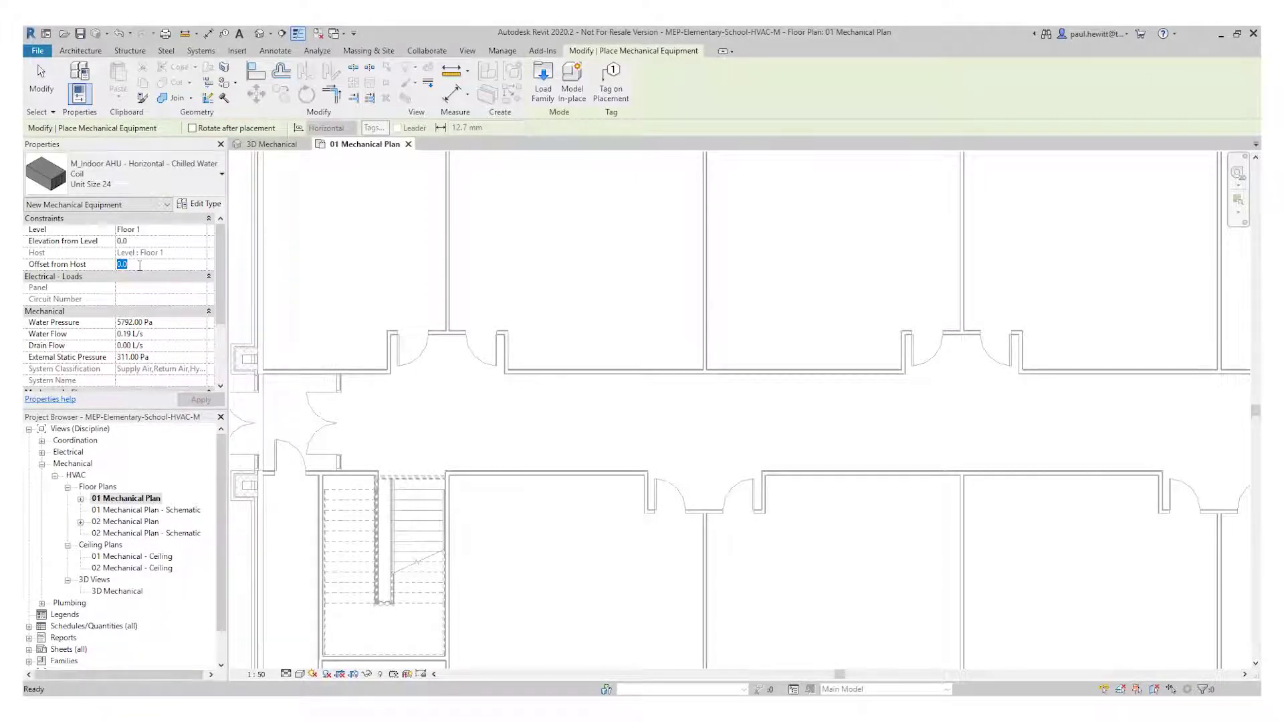
{"action": "type", "text": "28"}
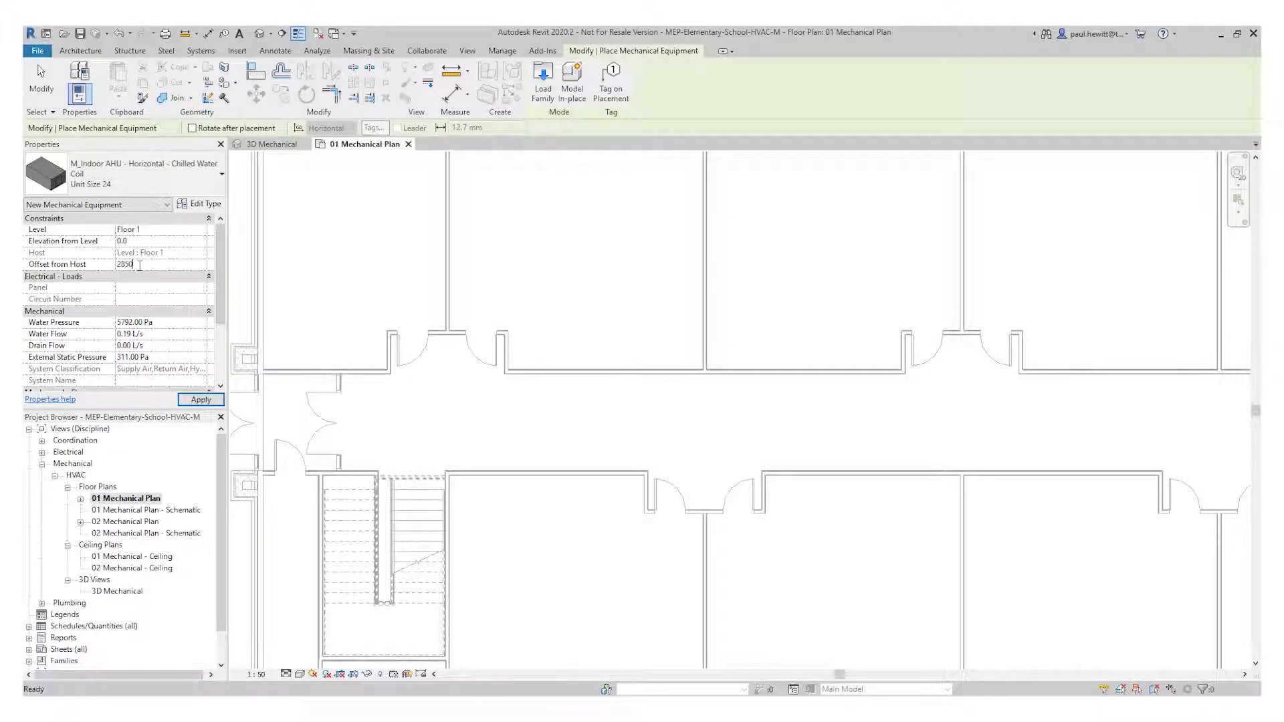
{"action": "type", "text": "50"}
{"action": "left_click", "coordinate": [201, 399]}
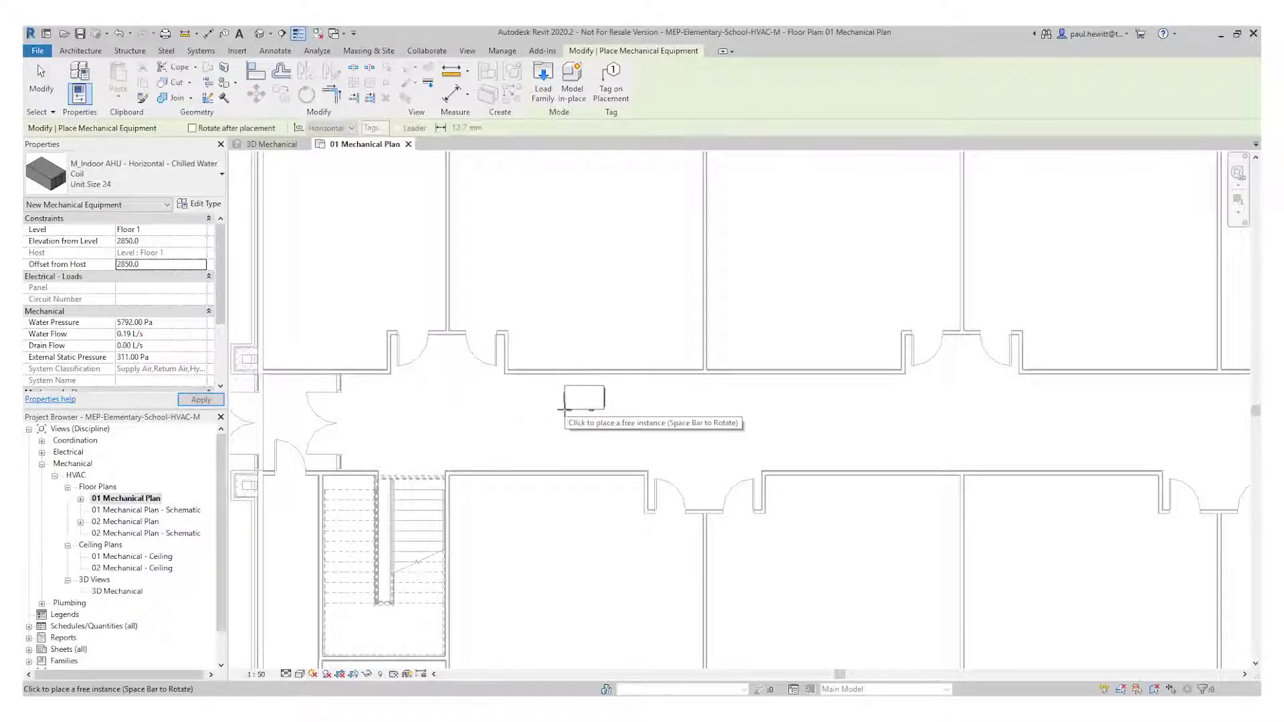
- Place one air handling unit near the corridor's upper wall and a second, rotated 180 degrees, farther along near the lower wall
{"action": "left_click", "coordinate": [450, 411]}
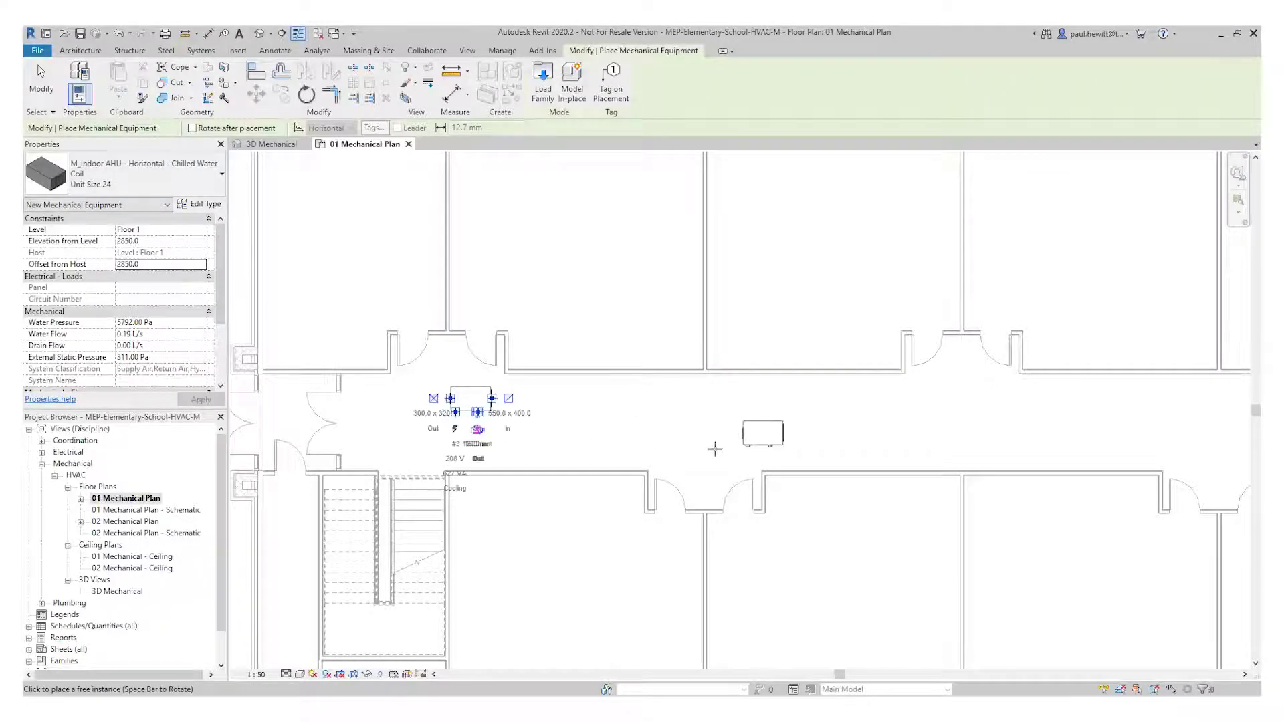
{"action": "key", "text": "space"}
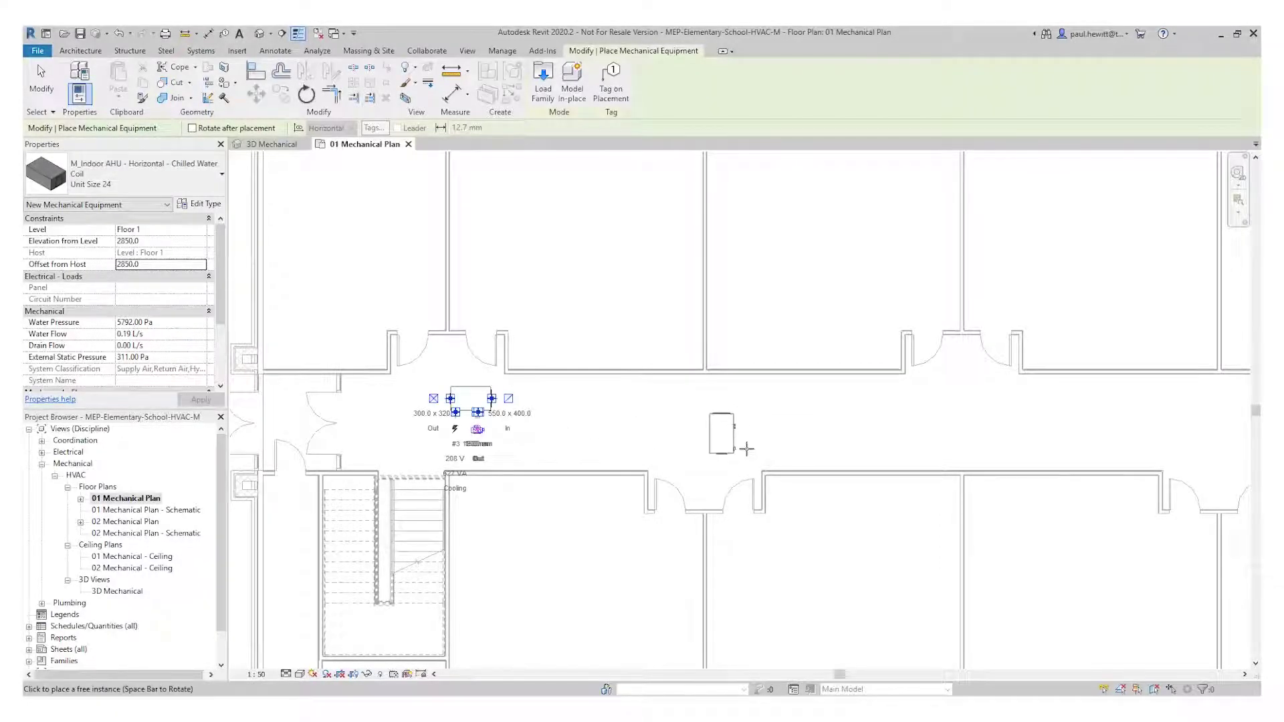
{"action": "key", "text": "space"}
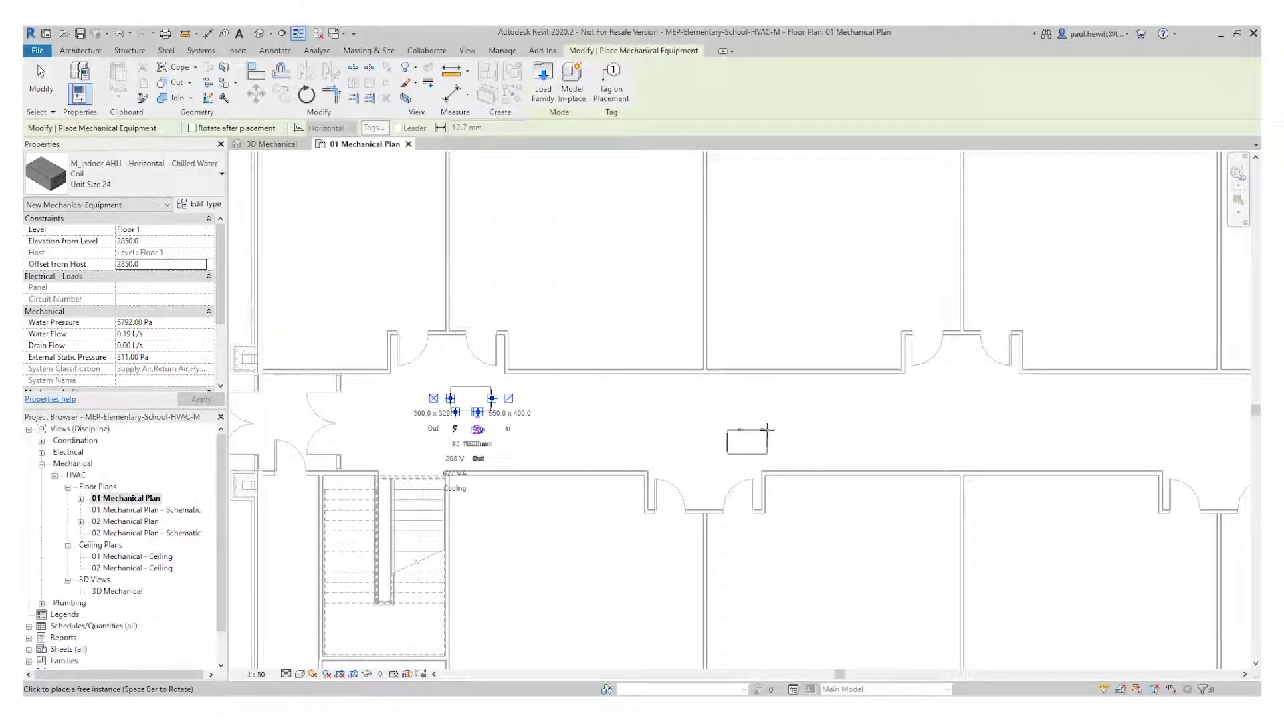
{"action": "left_click", "coordinate": [768, 428]}
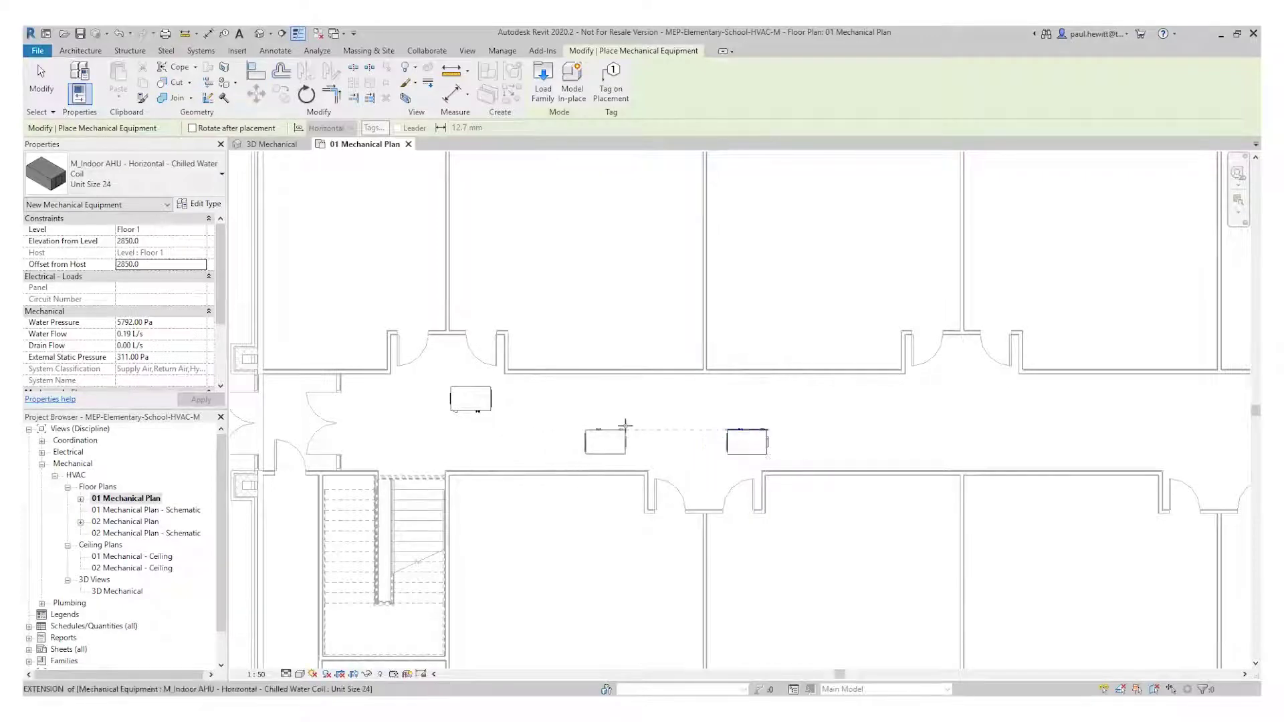
{"action": "key", "text": "Escape"}
{"action": "key", "text": "Escape"}
- Align the new upper air handling unit with the existing ducted unit along the corridor's upper wall
{"action": "scroll", "coordinate": [814, 409], "scroll_direction": "down", "scroll_amount": 3}
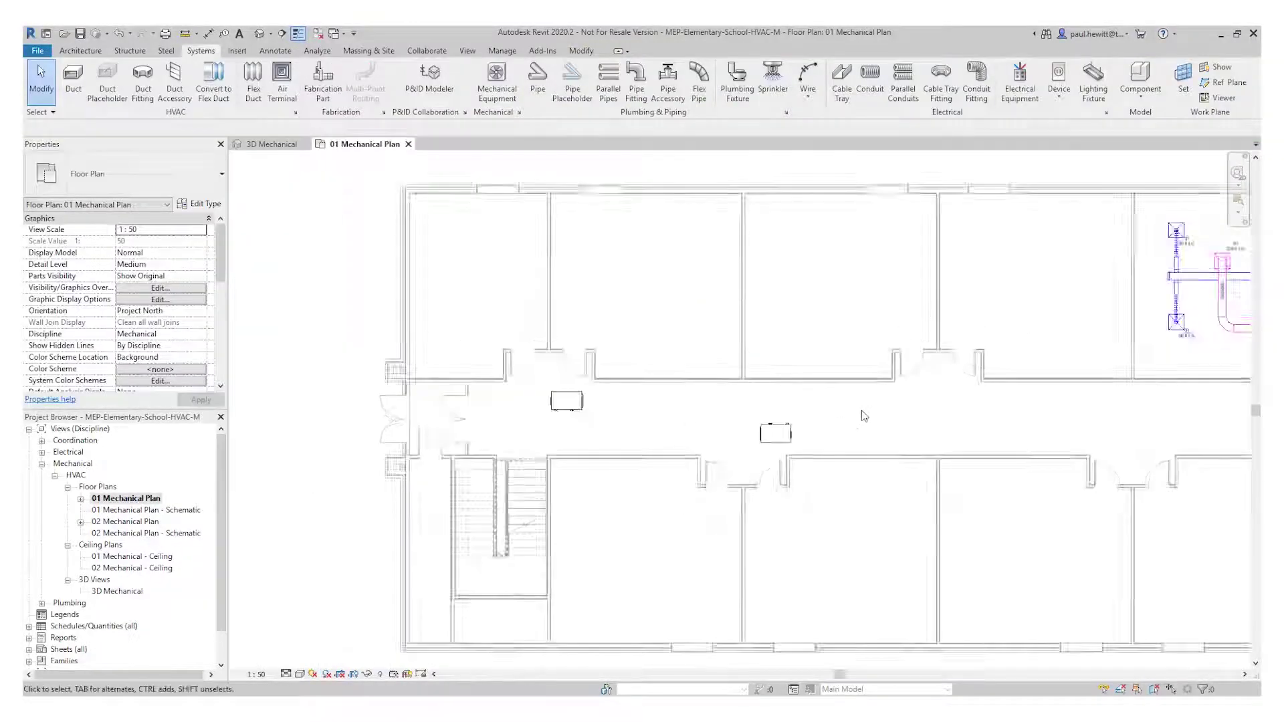
{"action": "middle_click_drag", "start_coordinate": [917, 420], "coordinate": [634, 424]}
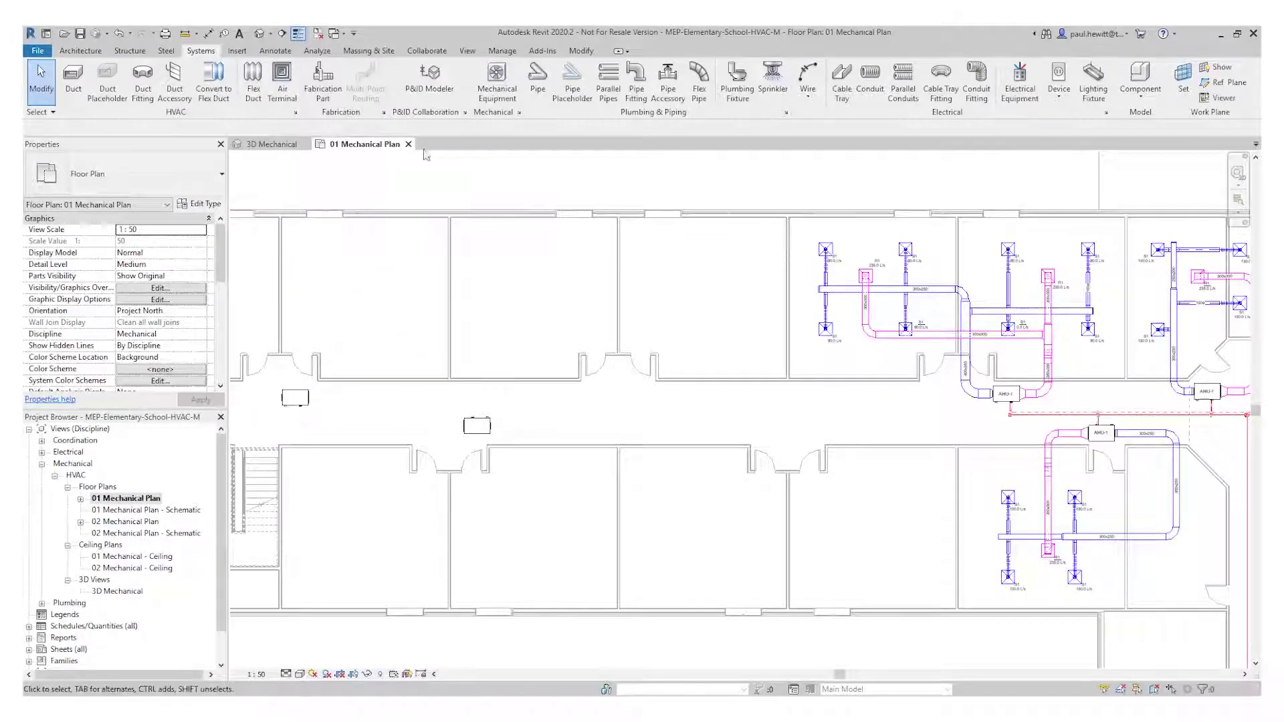
{"action": "left_click", "coordinate": [503, 53]}
{"action": "left_click", "coordinate": [581, 52]}
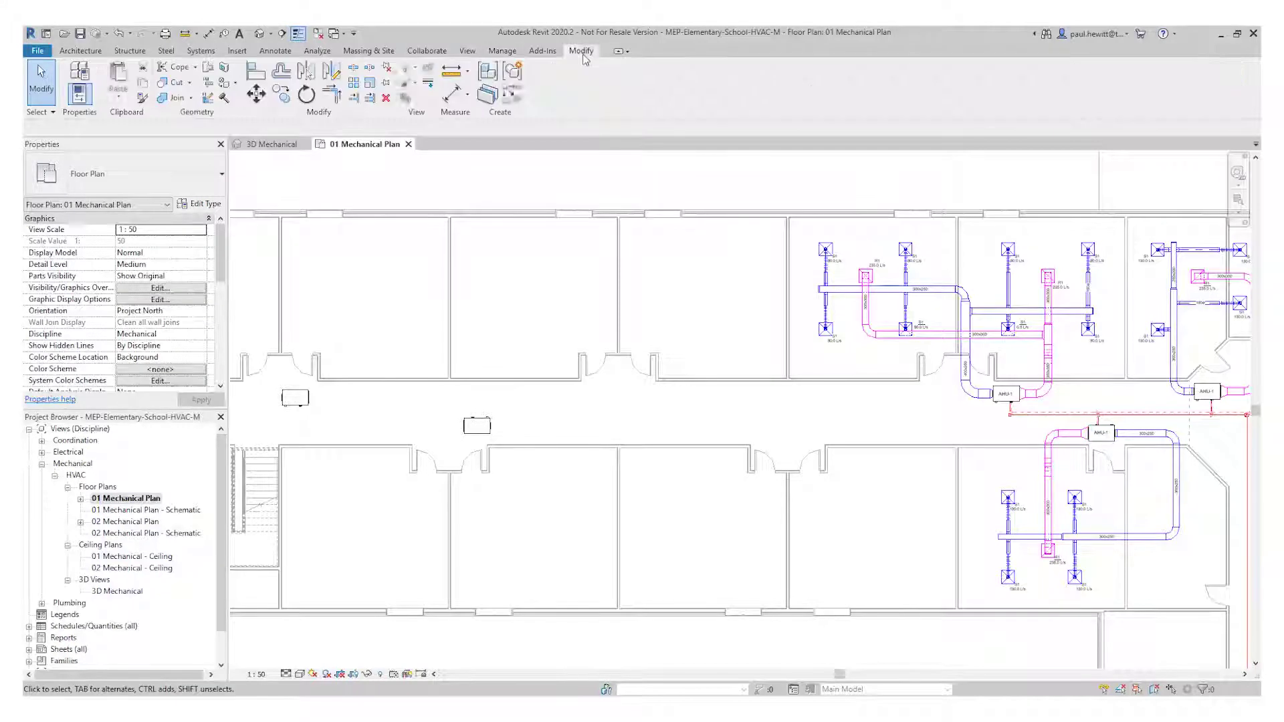
{"action": "left_click", "coordinate": [256, 73]}
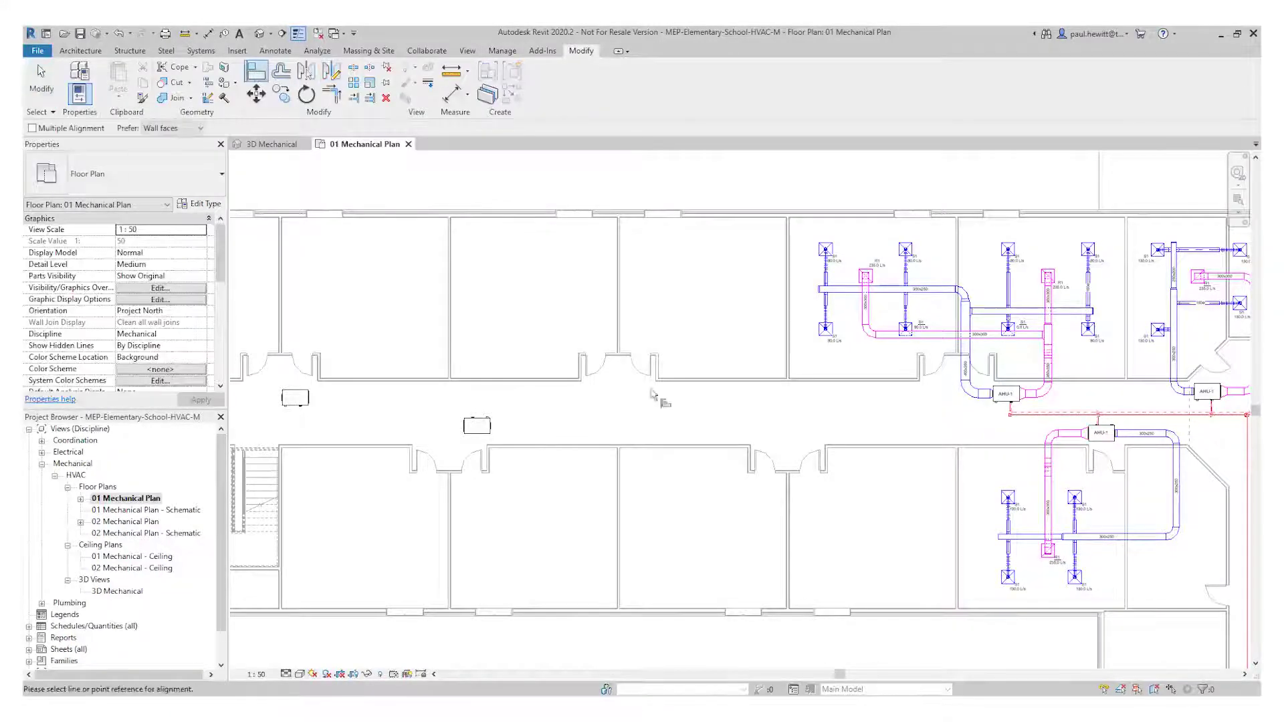
{"action": "left_click", "coordinate": [1005, 393]}
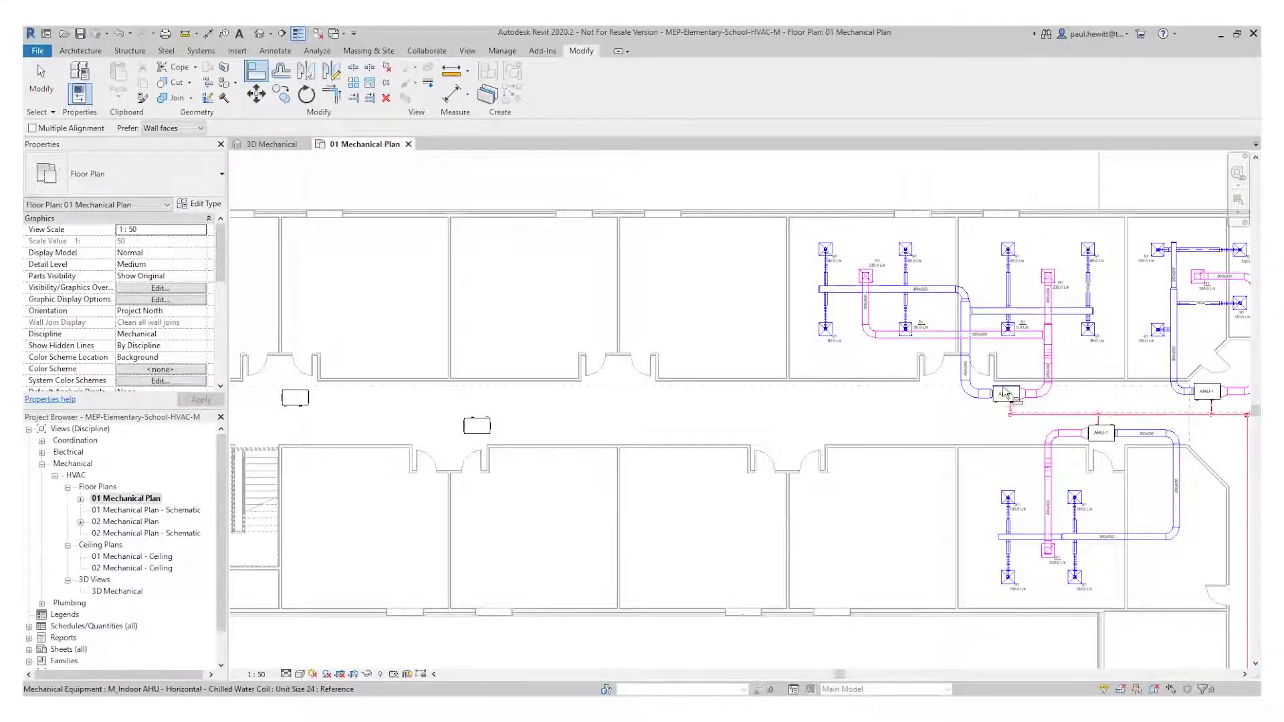
{"action": "left_click", "coordinate": [309, 409]}
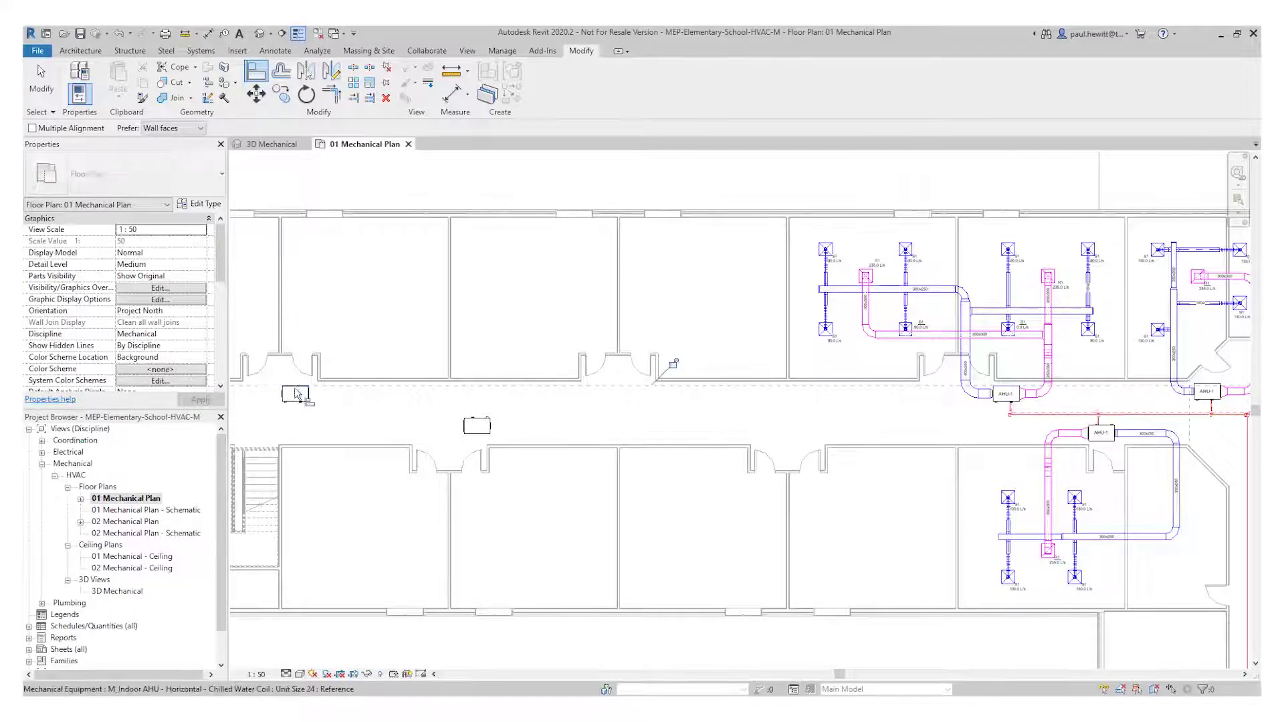
- Align the new lower air handling unit with the existing ducted unit along the corridor's lower wall
{"action": "left_click", "coordinate": [1101, 438]}
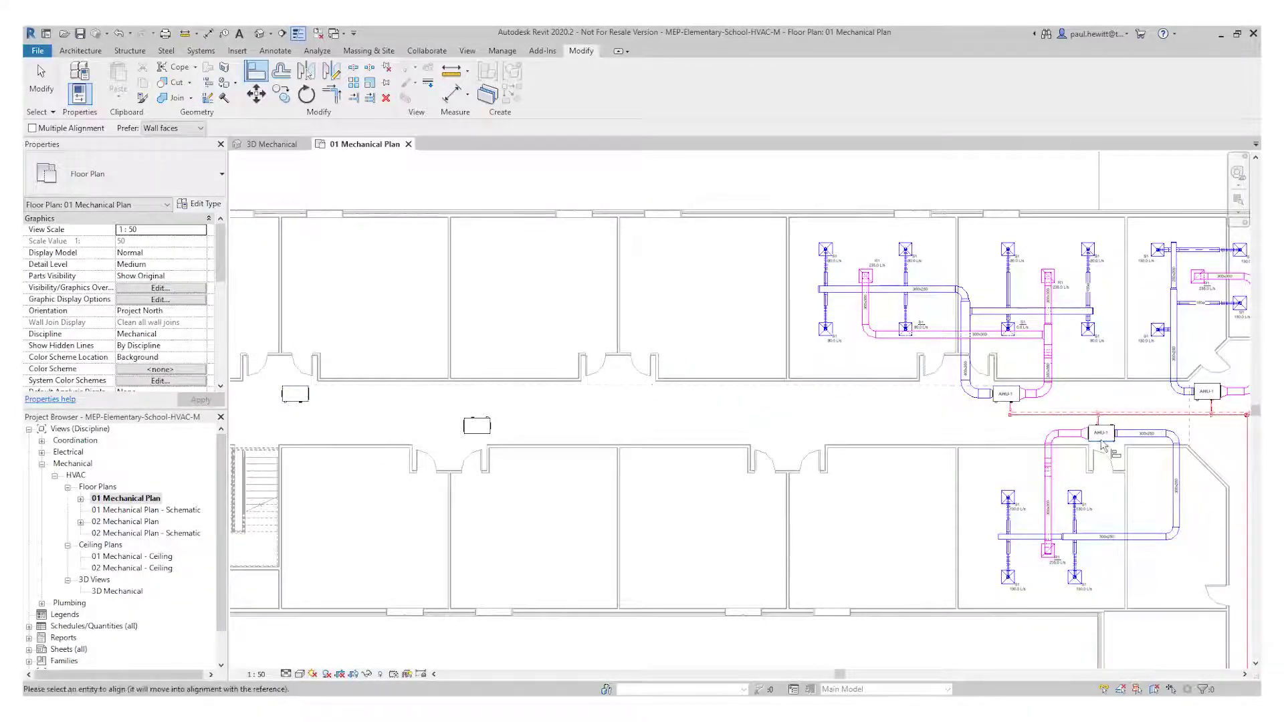
{"action": "left_click", "coordinate": [479, 436]}
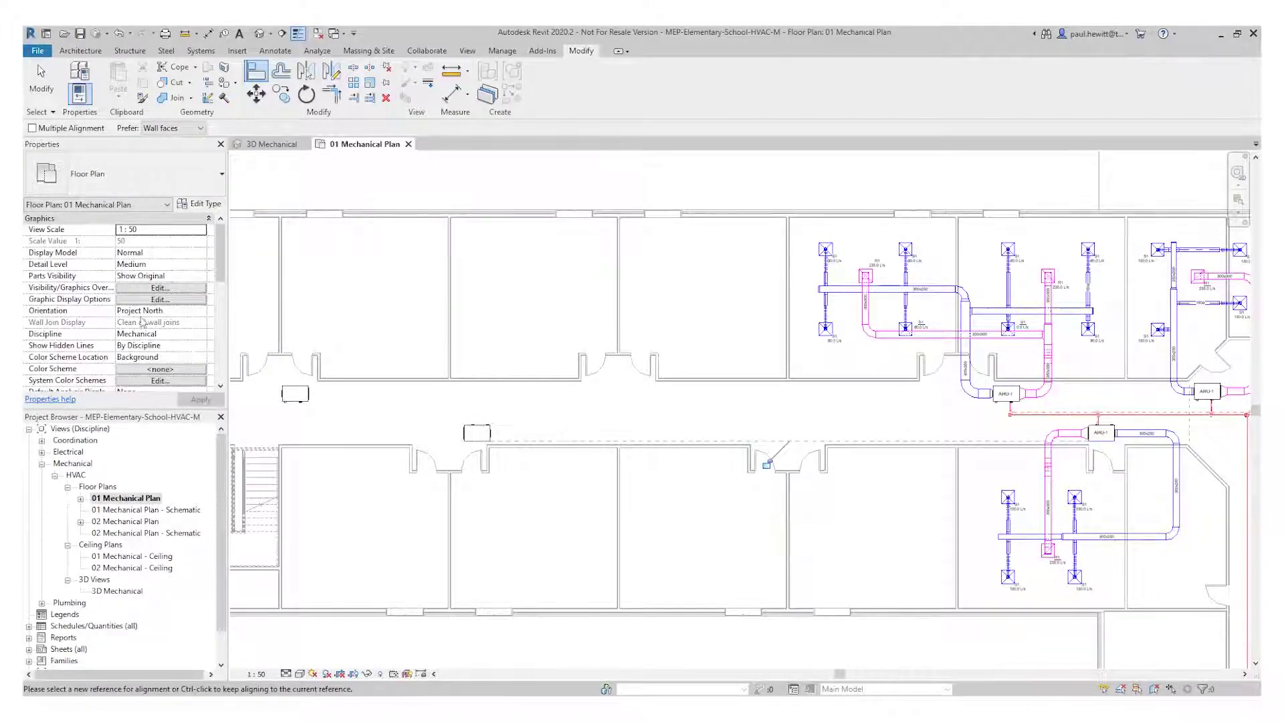
{"action": "left_click", "coordinate": [41, 84]}
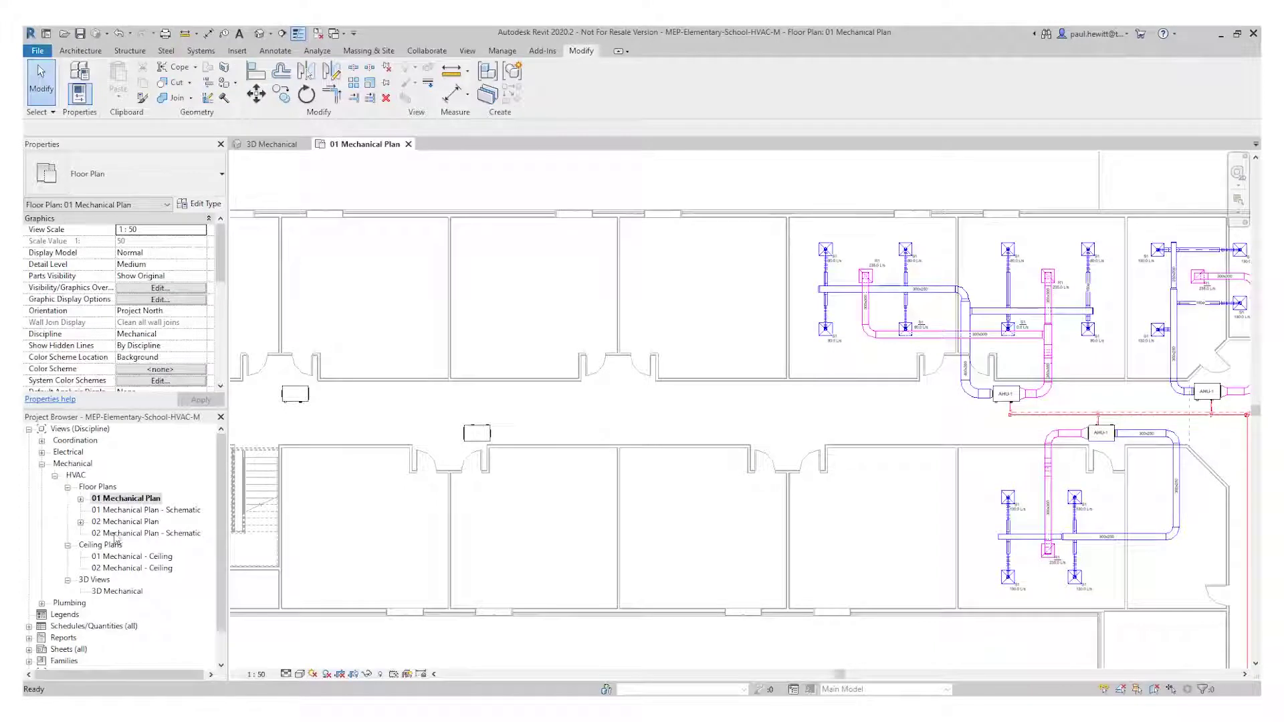
- Open the 01 Mechanical - Ceiling plan and start placing M_Supply Diffuser - Round Neck - Ceiling Mounted air terminals, type 600x600x150 In Neck
{"action": "left_click", "coordinate": [133, 558]}
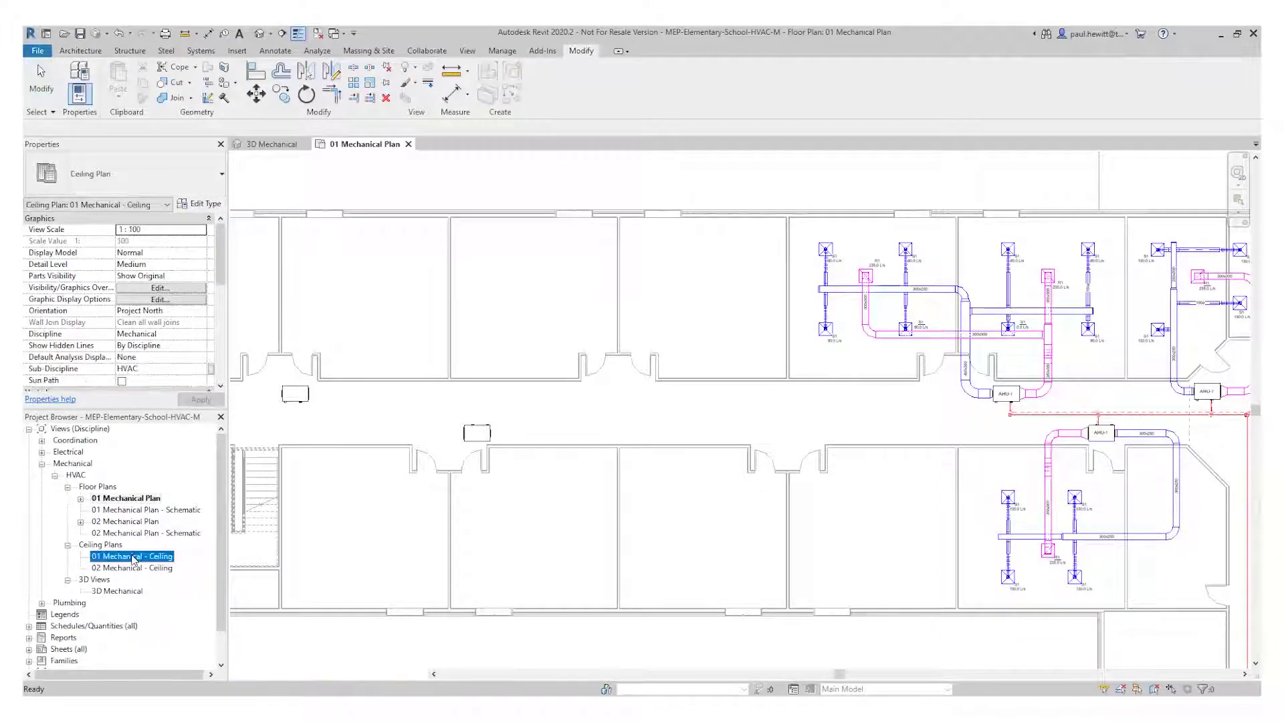
{"action": "double_click", "coordinate": [132, 558]}
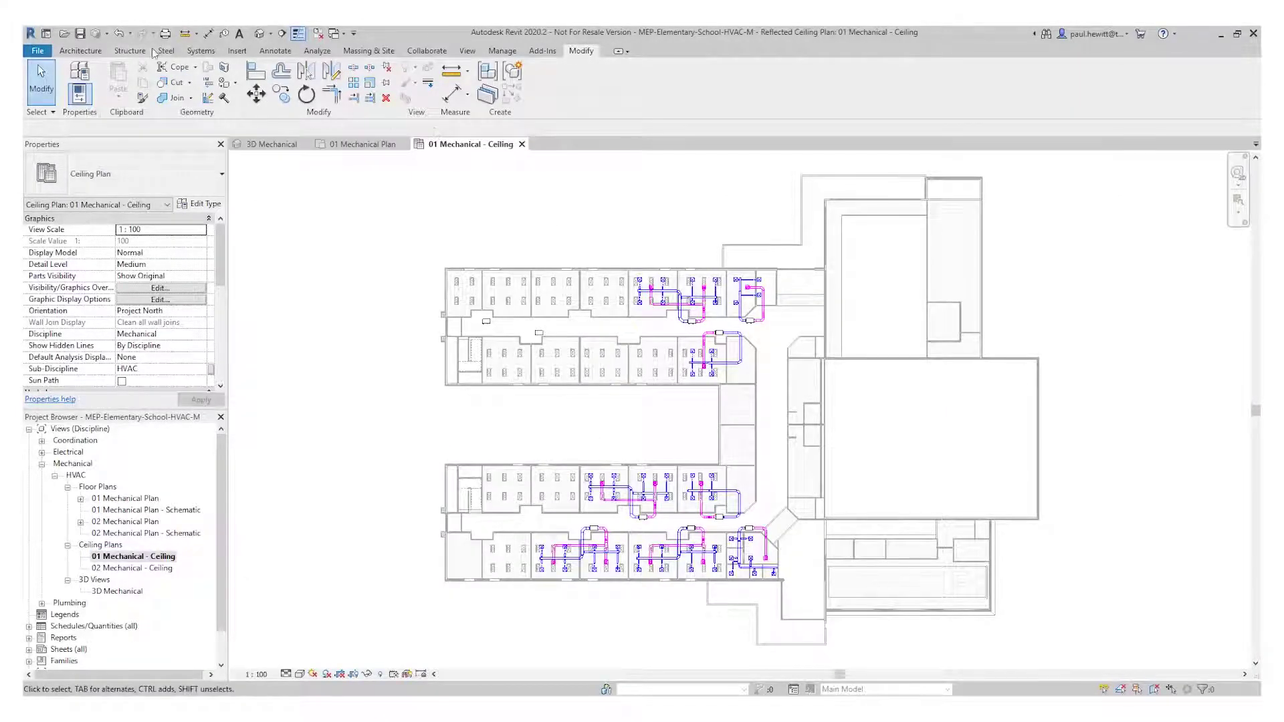
{"action": "left_click", "coordinate": [193, 52]}
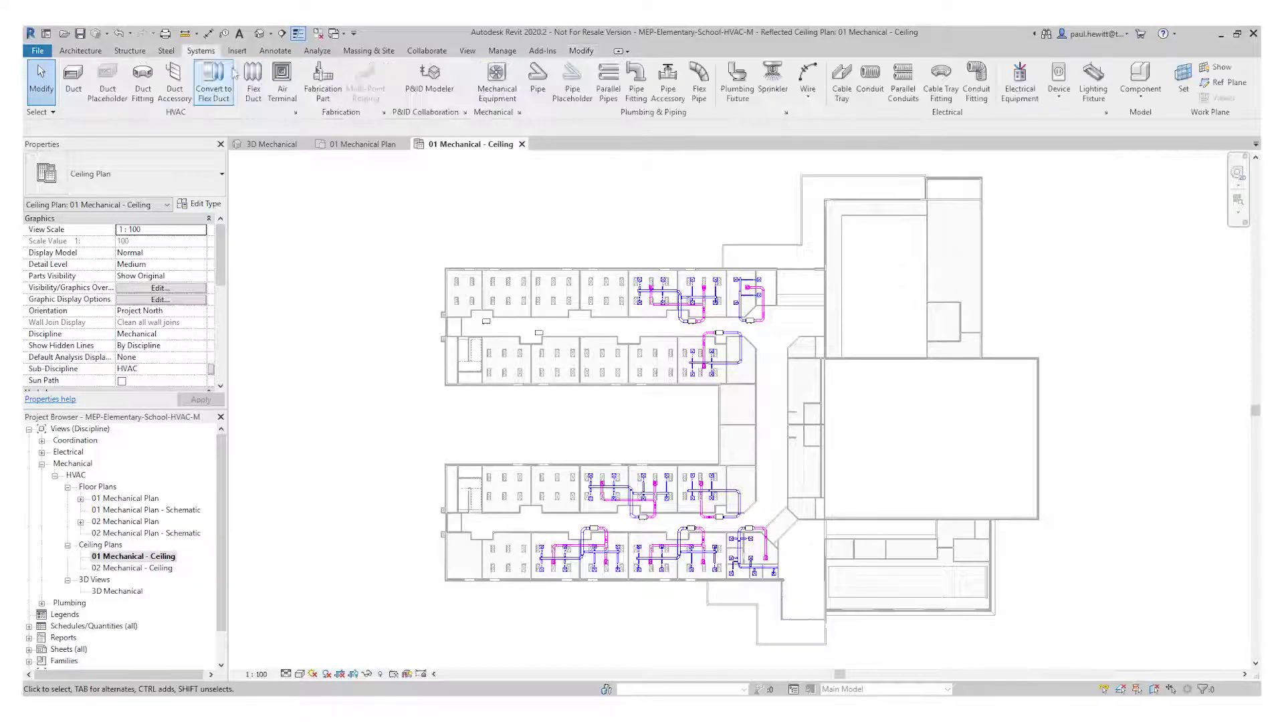
{"action": "left_click", "coordinate": [283, 75]}
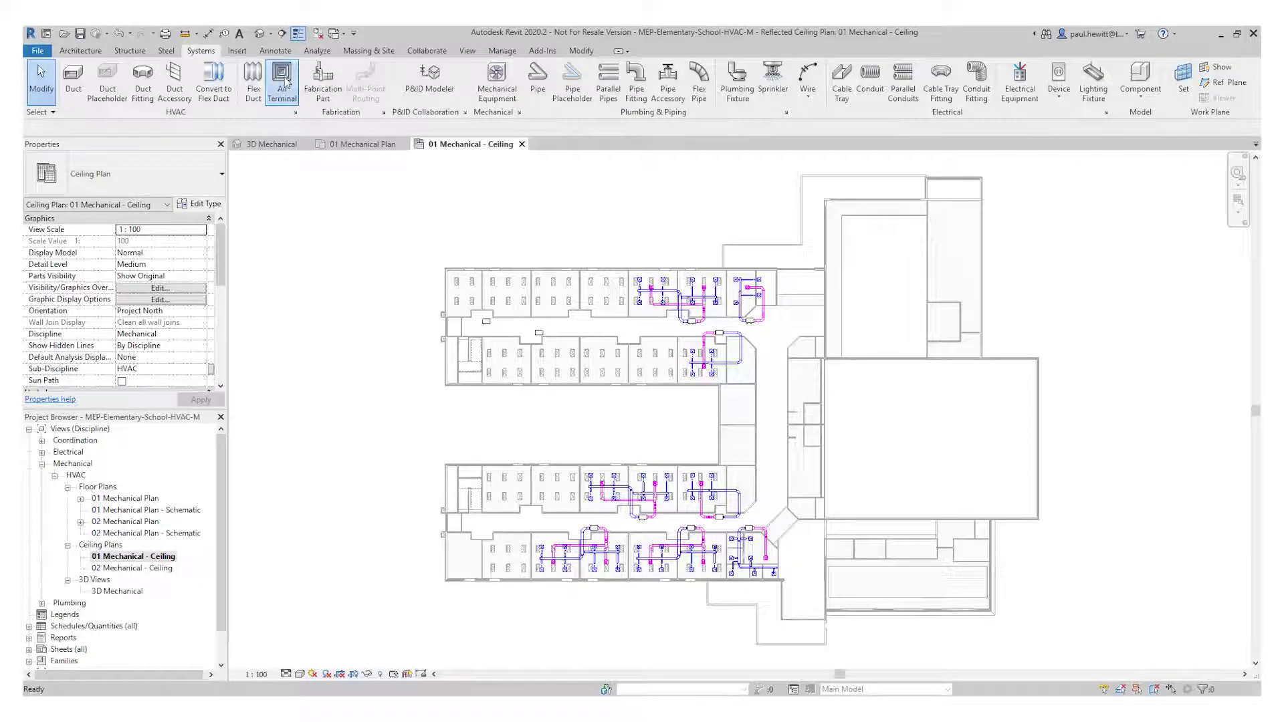
{"action": "left_click", "coordinate": [222, 175]}
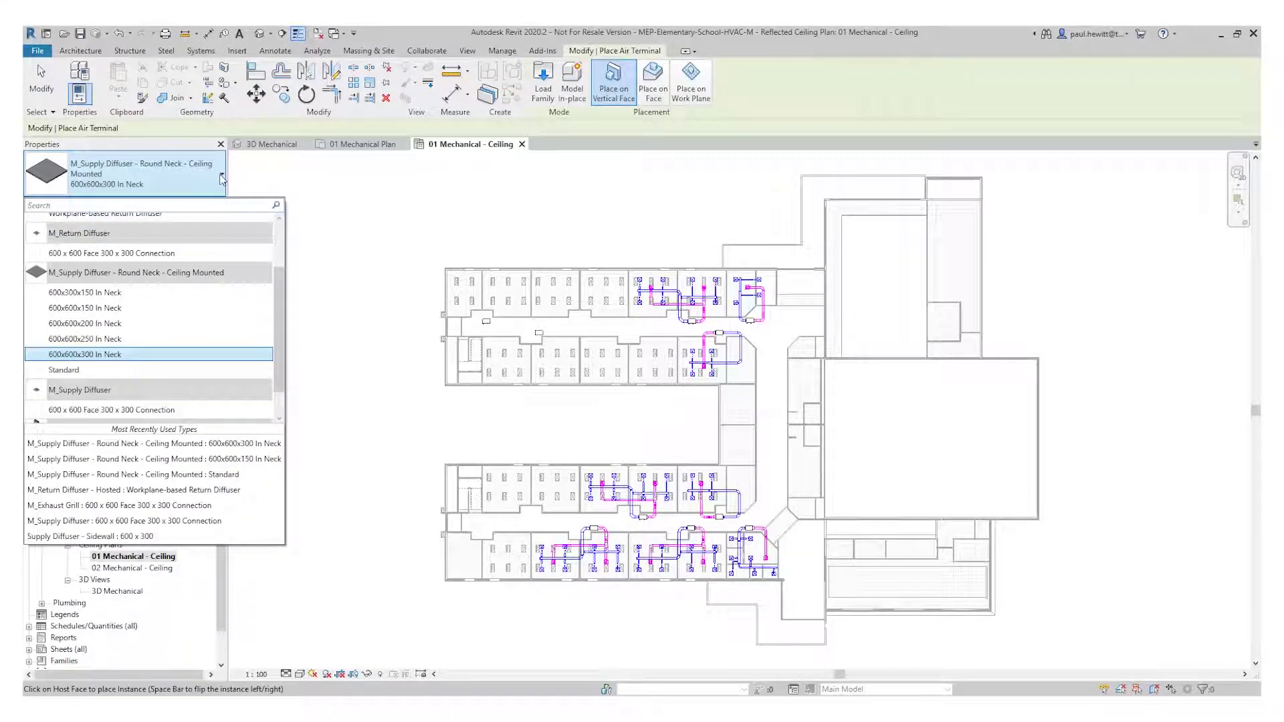
{"action": "left_click", "coordinate": [128, 310]}
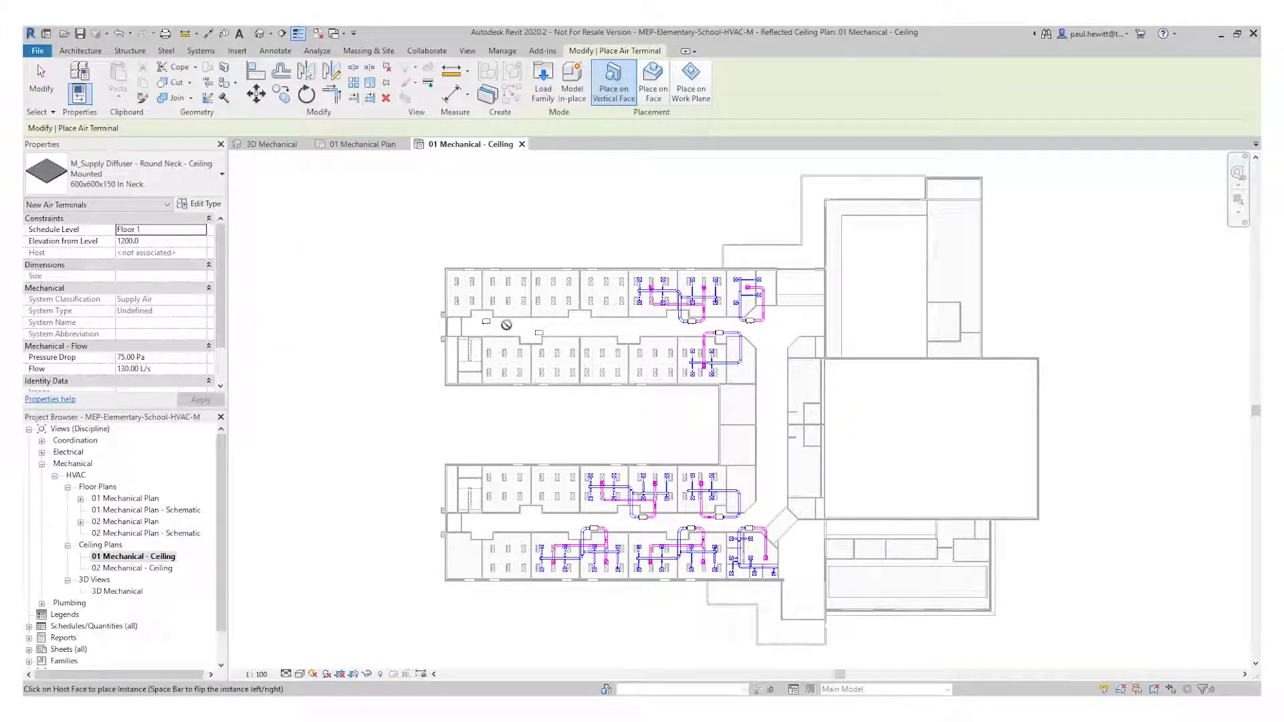
- Set the flow of the new supply diffusers to 70 L/s
{"action": "scroll", "coordinate": [474, 302], "scroll_direction": "up", "scroll_amount": 5}
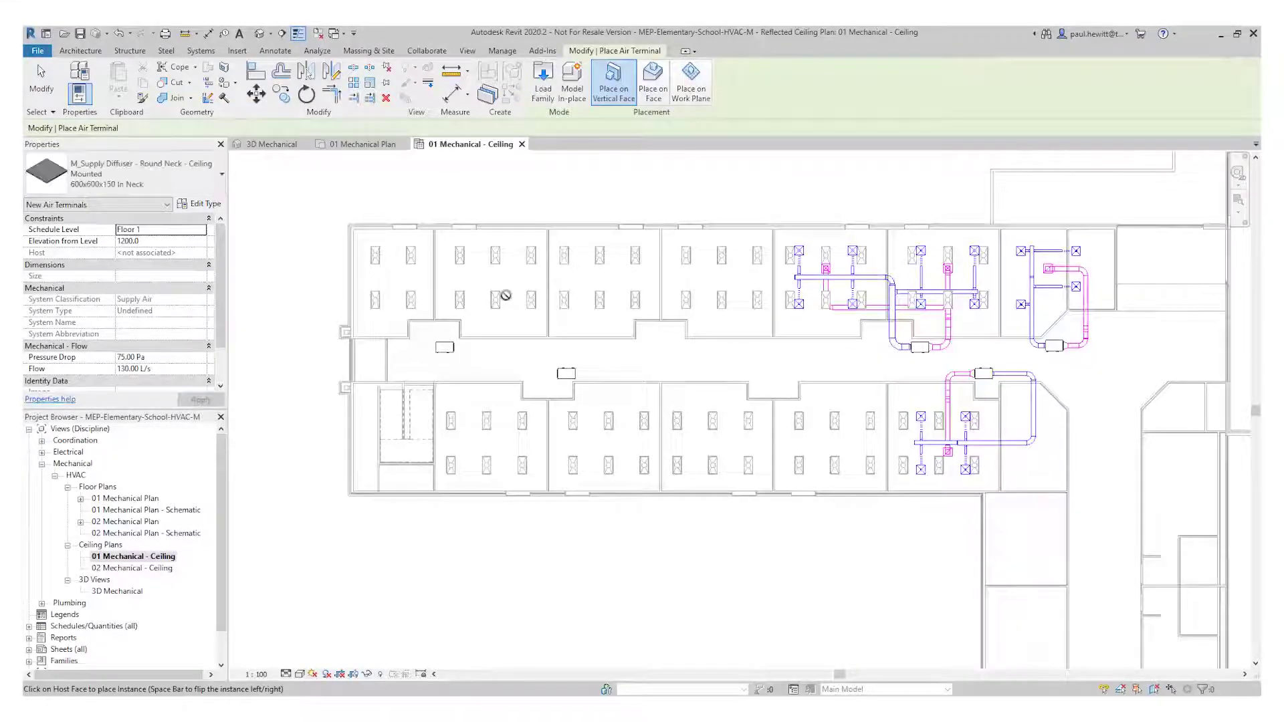
{"action": "scroll", "coordinate": [505, 295], "scroll_direction": "up", "scroll_amount": 2}
{"action": "middle_click_drag", "start_coordinate": [464, 286], "coordinate": [608, 324]}
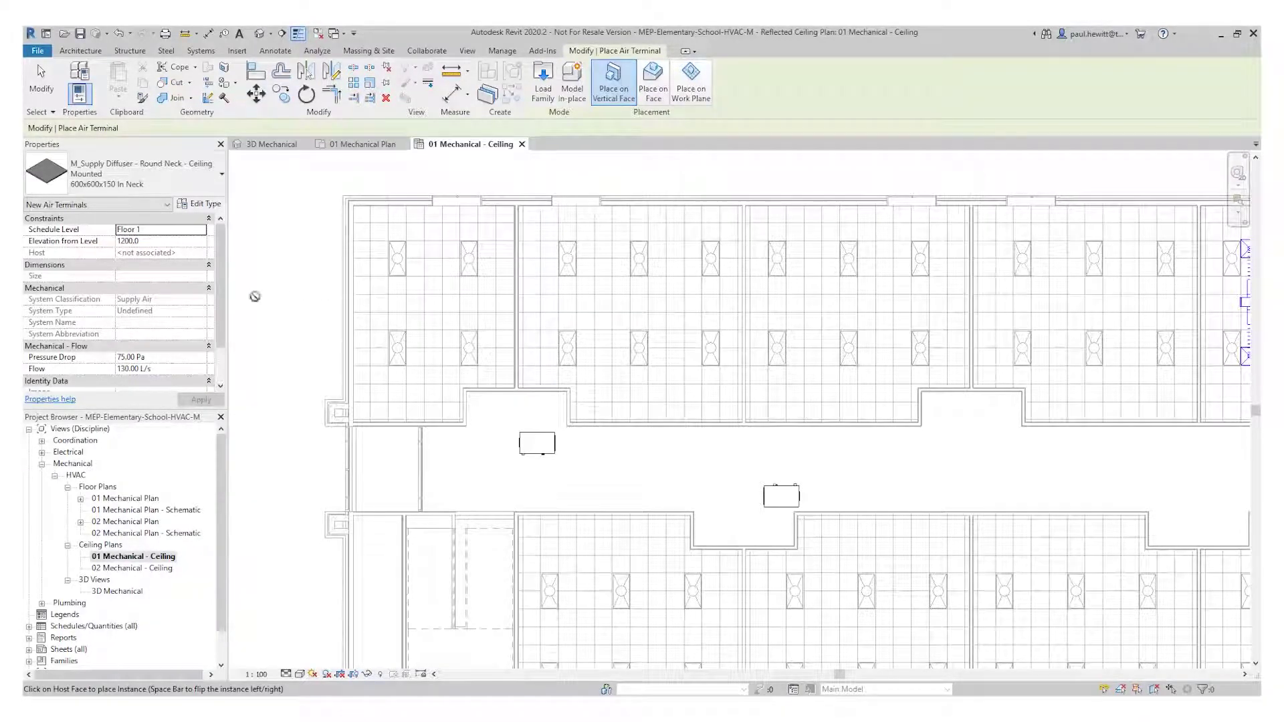
{"action": "left_click", "coordinate": [156, 368]}
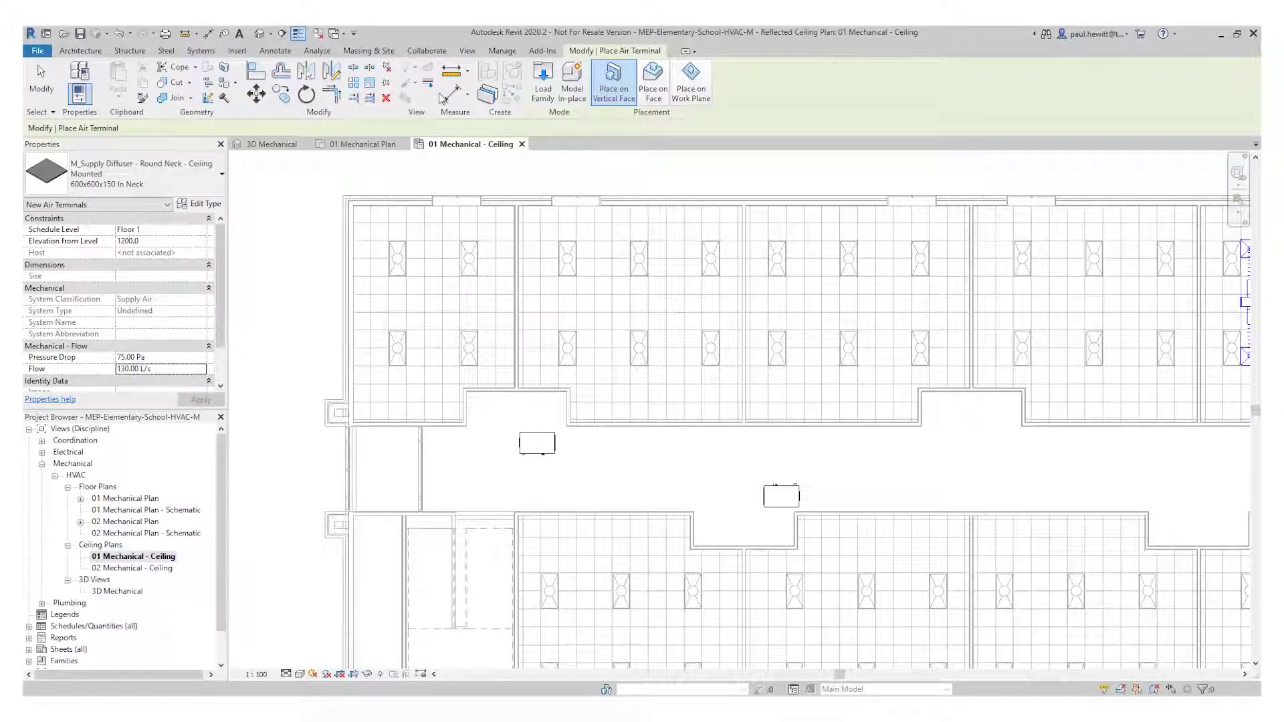
{"action": "left_click", "coordinate": [162, 370]}
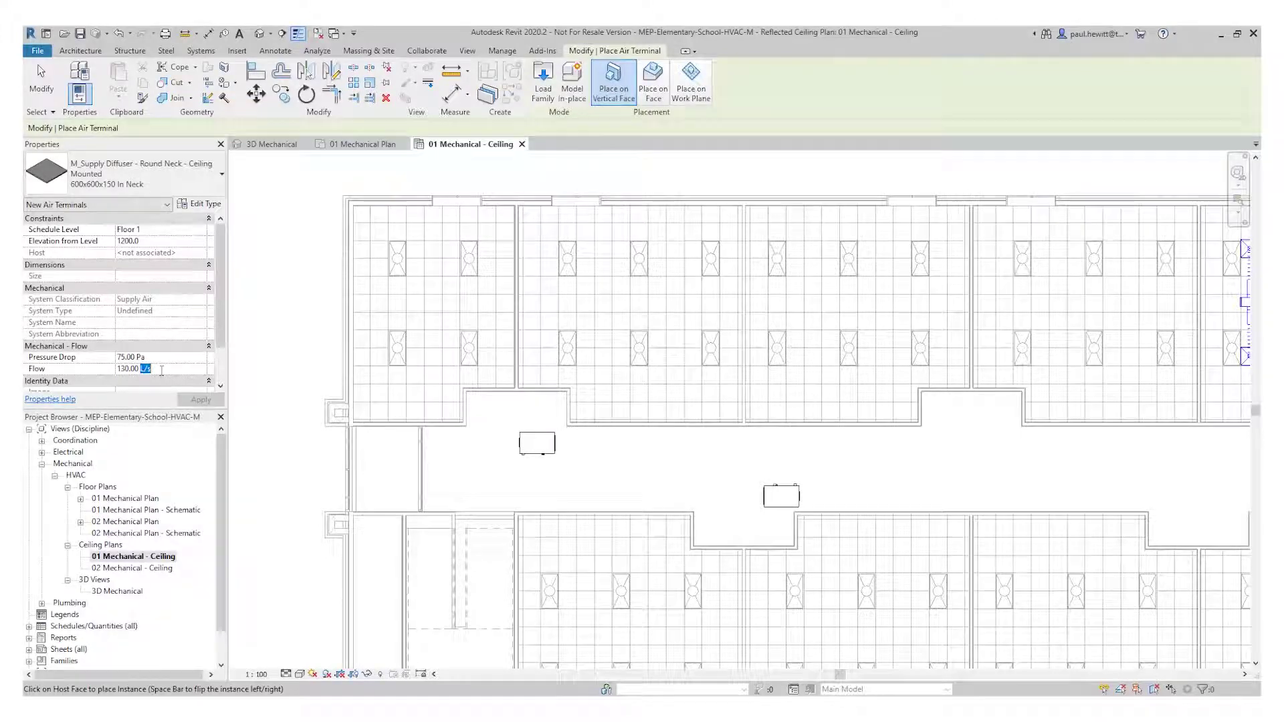
{"action": "left_click", "coordinate": [99, 370]}
{"action": "type", "text": "70"}
{"action": "left_click", "coordinate": [189, 400]}
- Place one supply diffuser on the ceiling face of the wing's upper end classroom, between the two upper light fixtures
{"action": "left_click", "coordinate": [657, 81]}
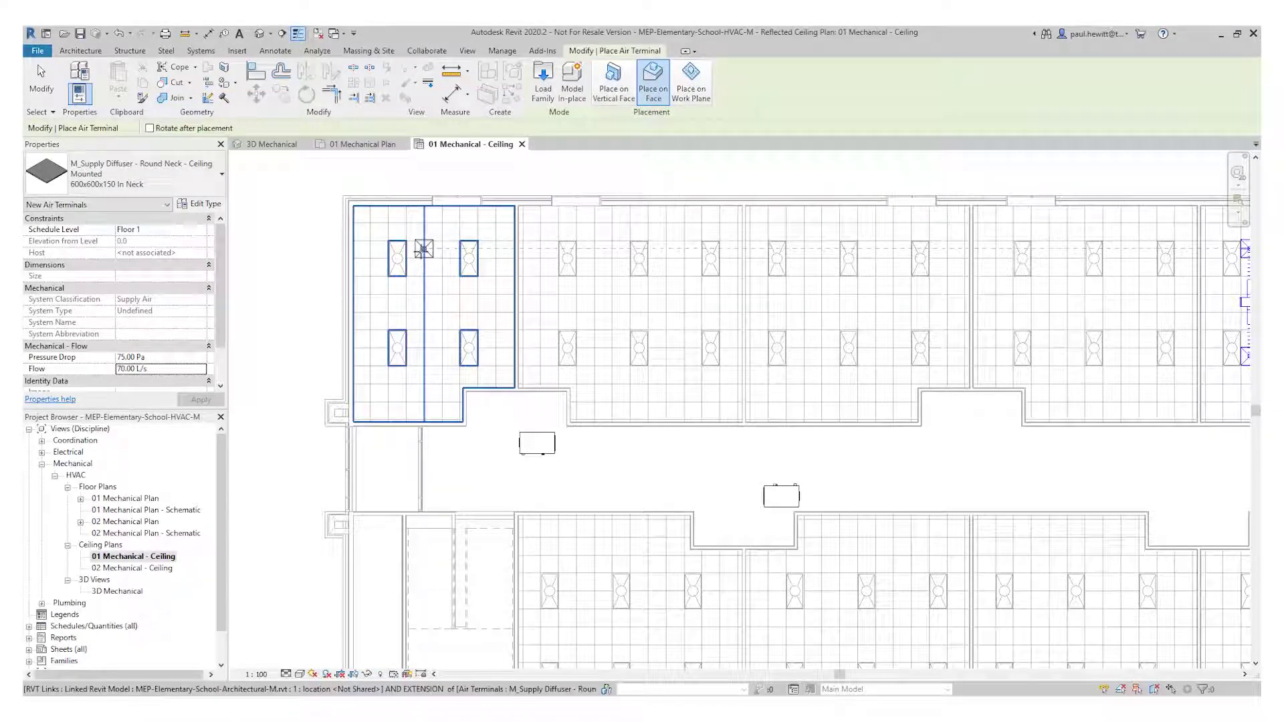
{"action": "left_click", "coordinate": [424, 249]}
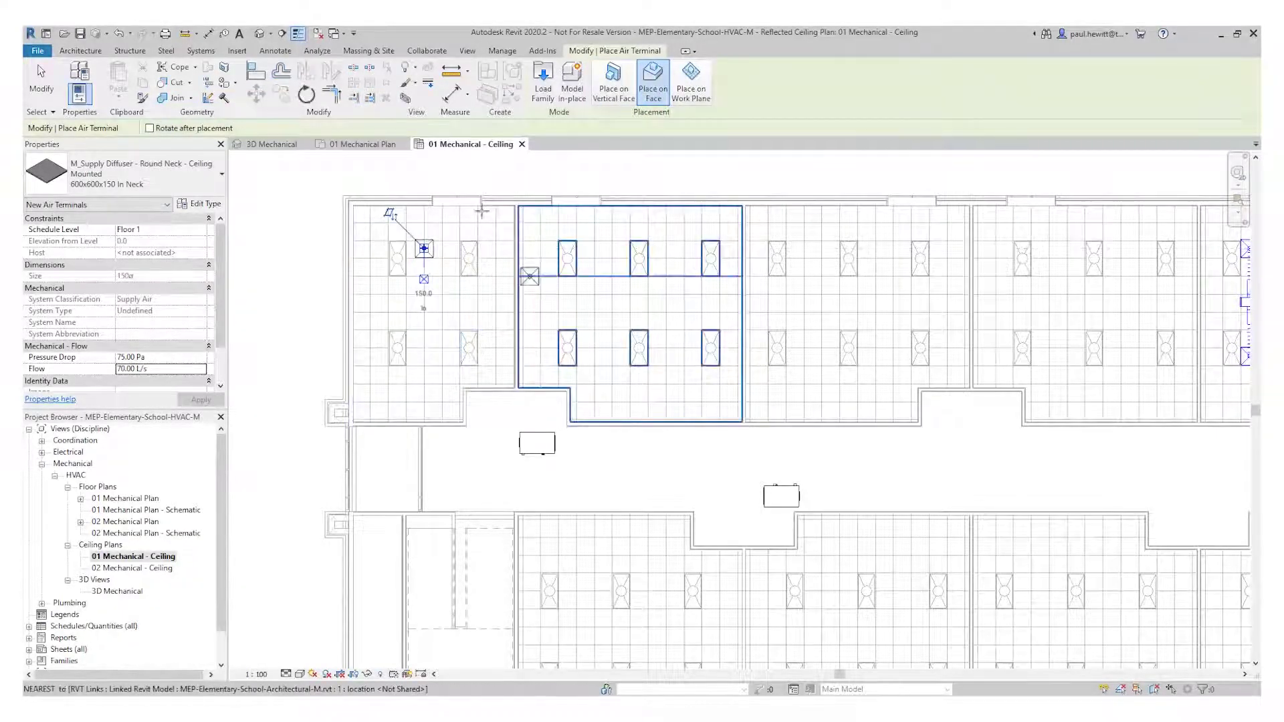
{"action": "scroll", "coordinate": [416, 253], "scroll_direction": "up", "scroll_amount": 5}
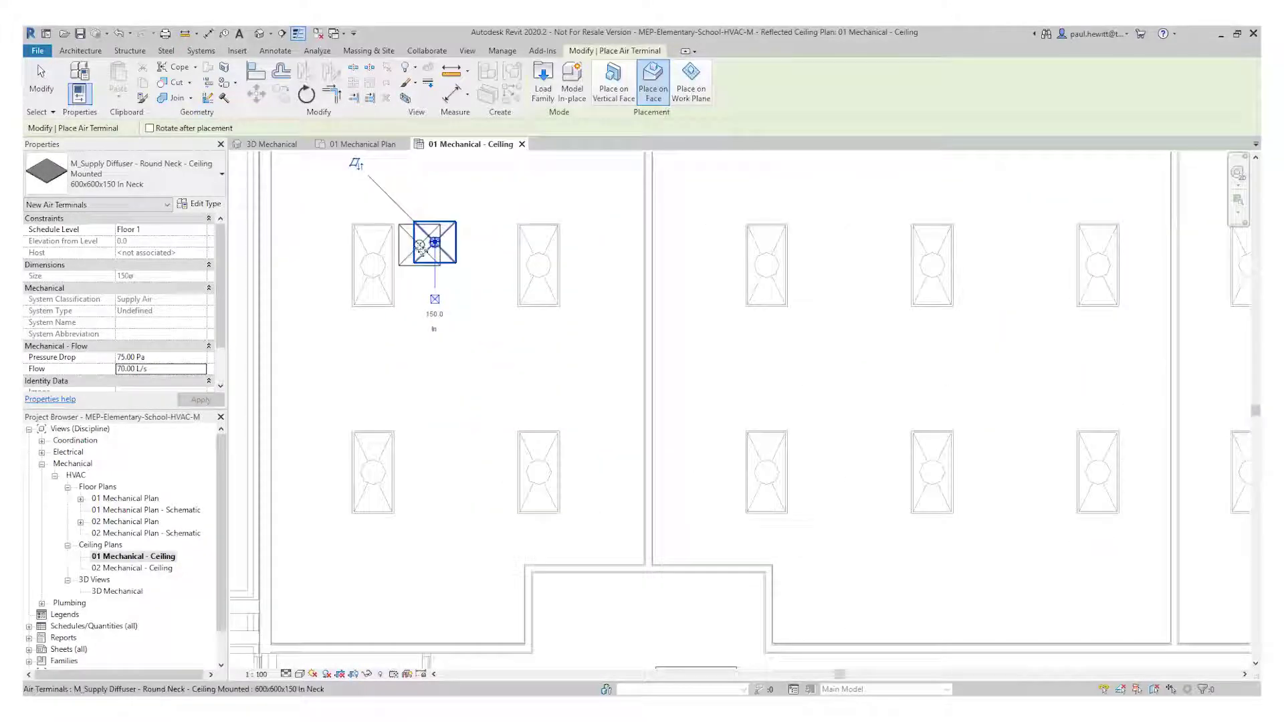
{"action": "key", "text": "Escape"}
{"action": "key", "text": "Escape"}
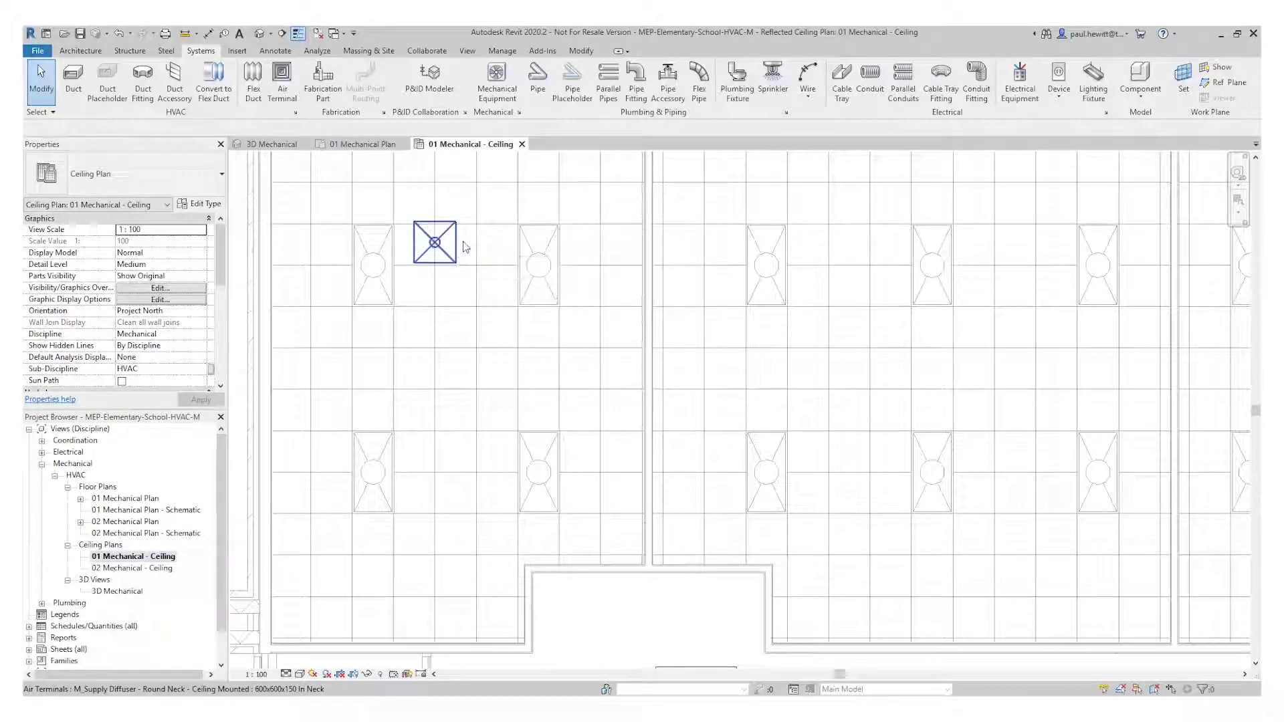
- Align the placed diffuser with the ceiling grid so it fills the tile directly right of the upper-left light fixture
{"action": "key", "text": "l"}
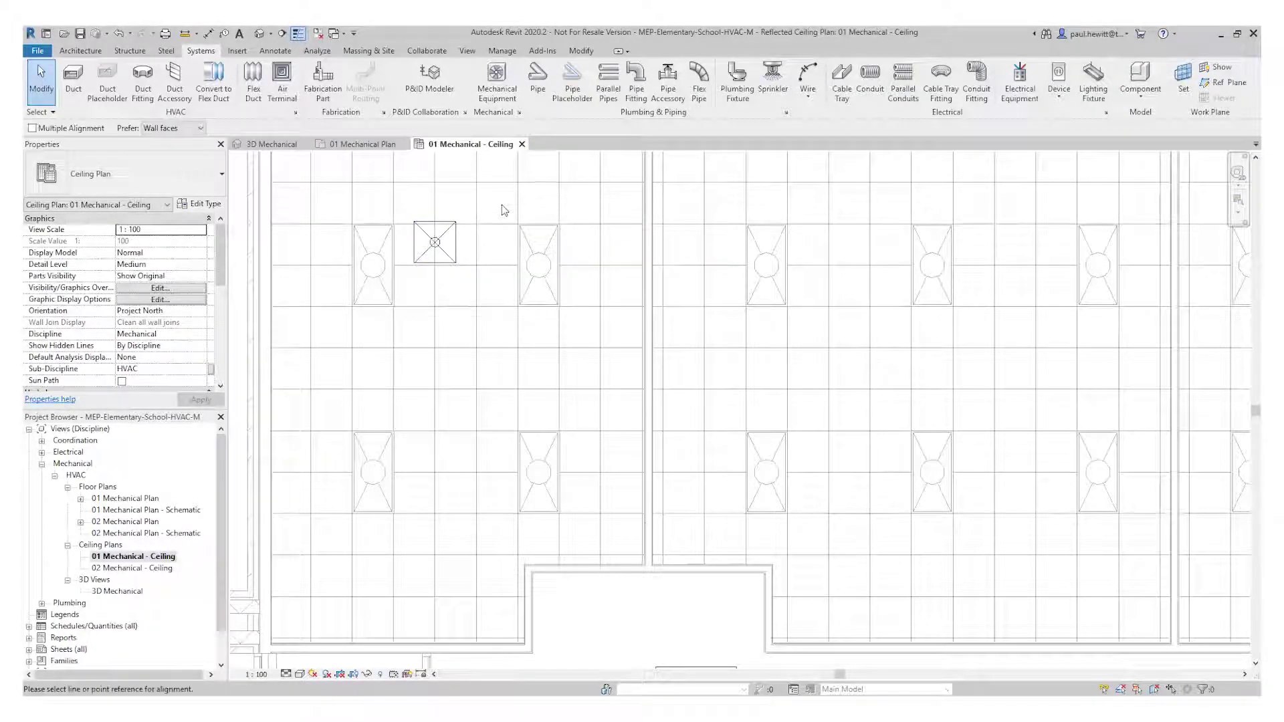
{"action": "left_click", "coordinate": [456, 249]}
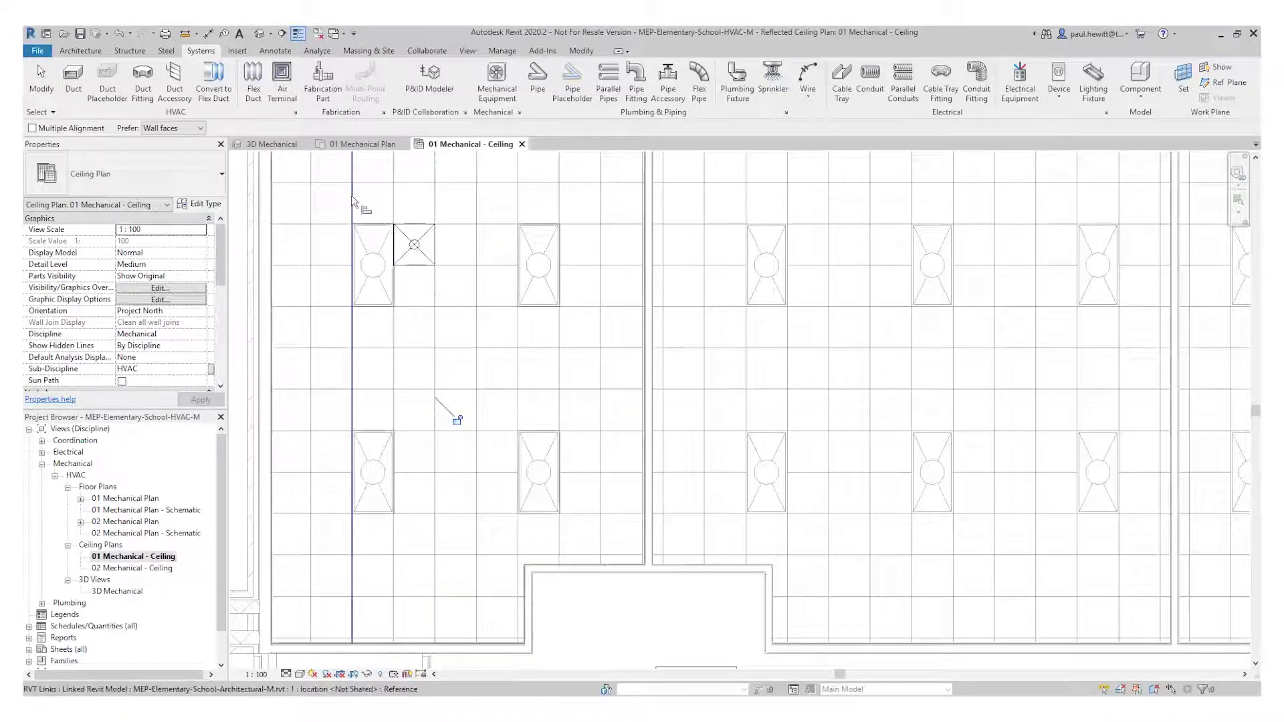
{"action": "key", "text": "Escape"}
{"action": "key", "text": "Escape"}
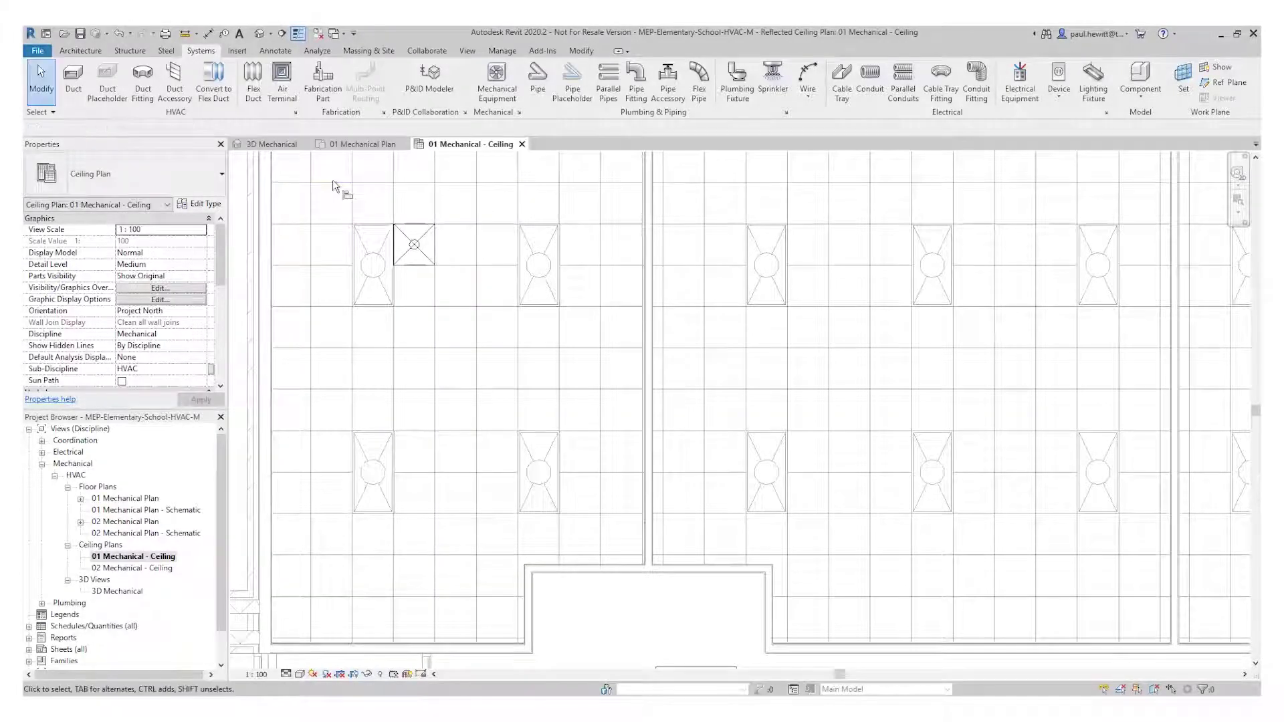
- Copy the diffuser with multiple copies enabled, placing the first copy straight below, beside the end classroom's lower-left light fixture
{"action": "key", "text": "m"}
{"action": "key", "text": "v"}
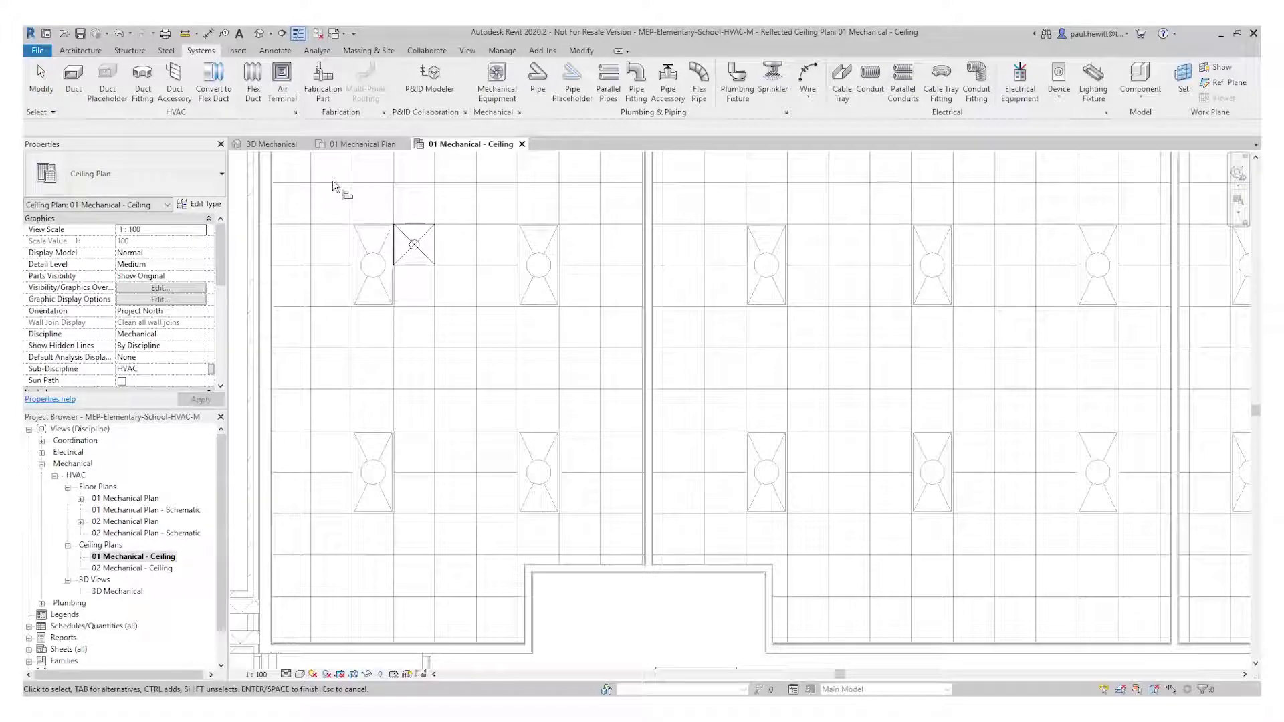
{"action": "left_click", "coordinate": [401, 234]}
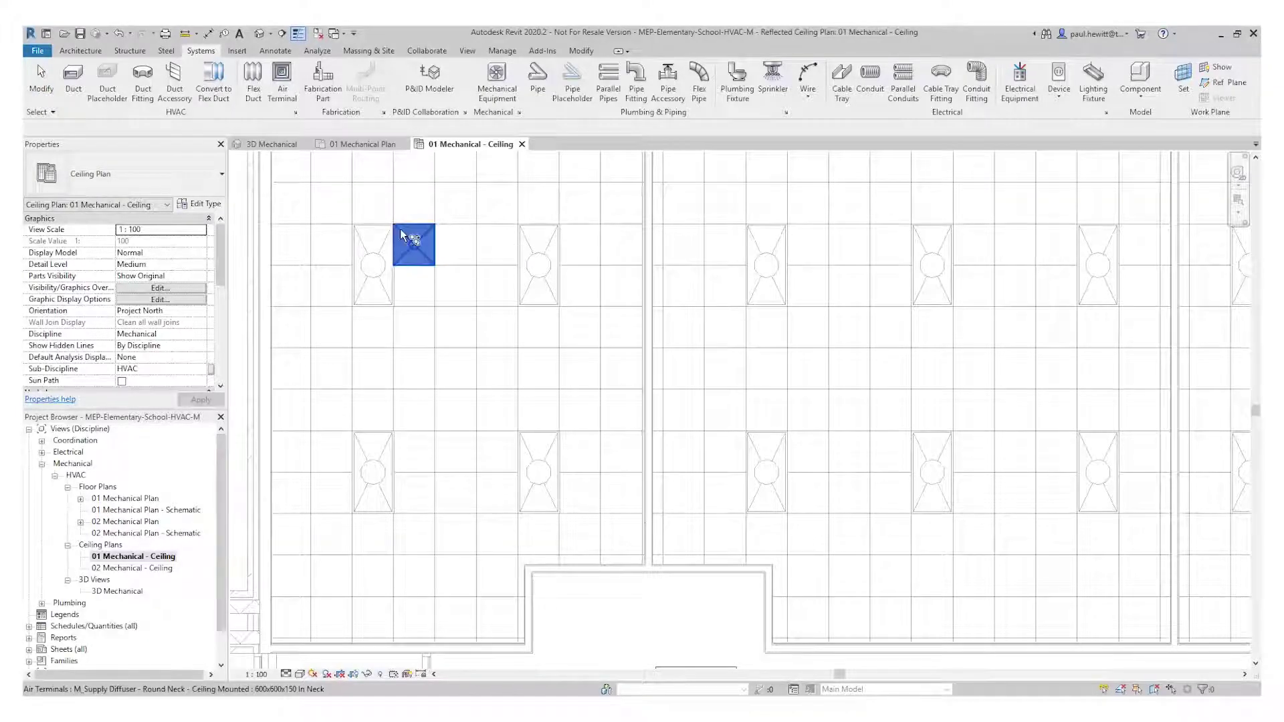
{"action": "right_click", "coordinate": [344, 209]}
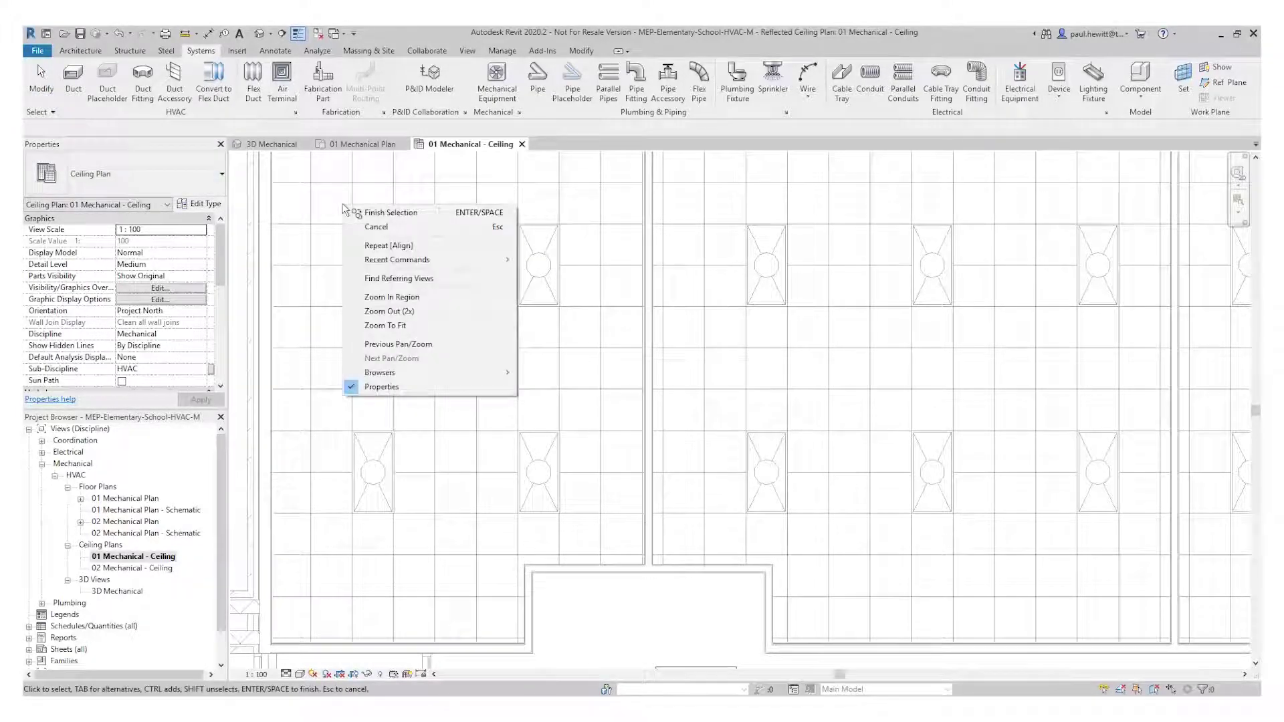
{"action": "left_click", "coordinate": [379, 213]}
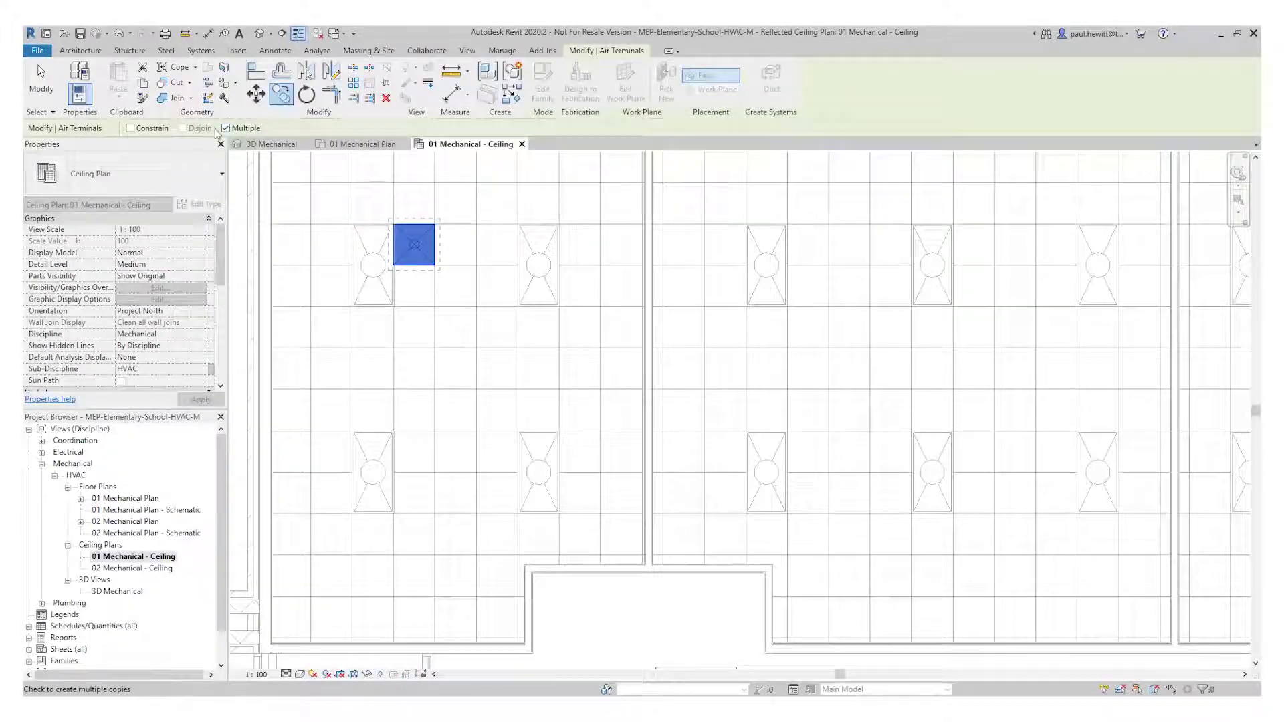
{"action": "left_click", "coordinate": [435, 266]}
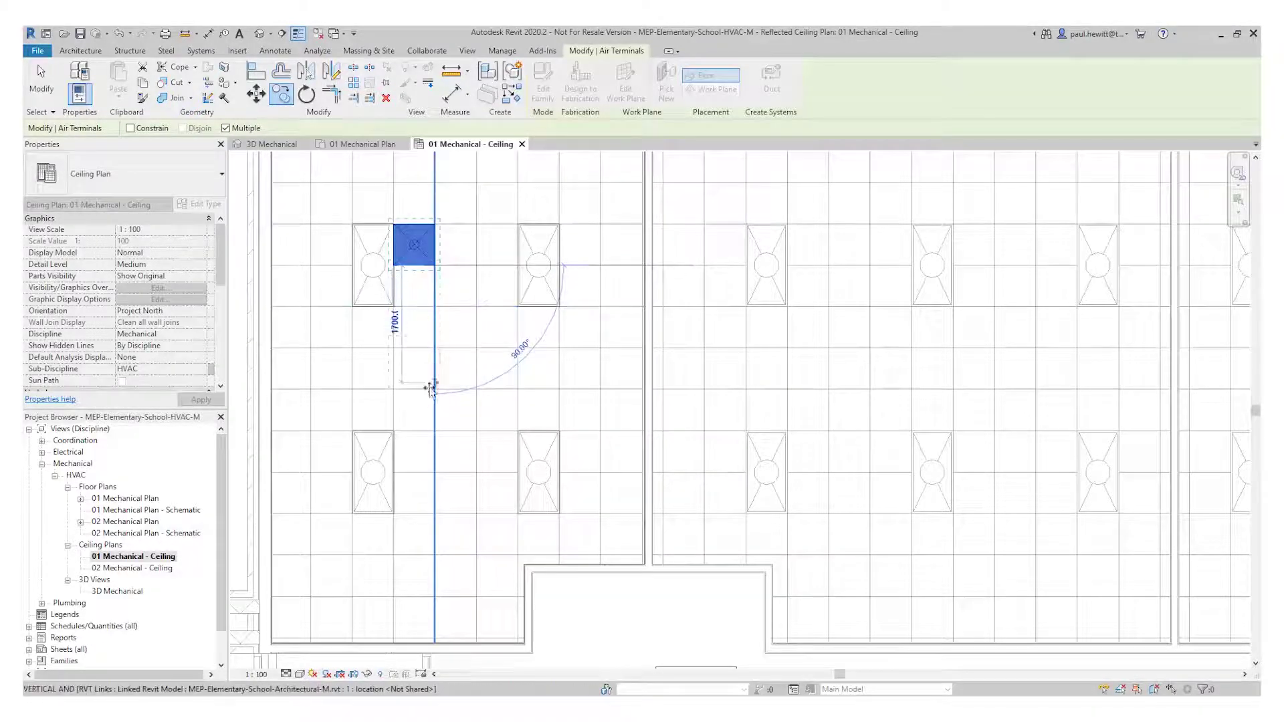
{"action": "left_click", "coordinate": [436, 513]}
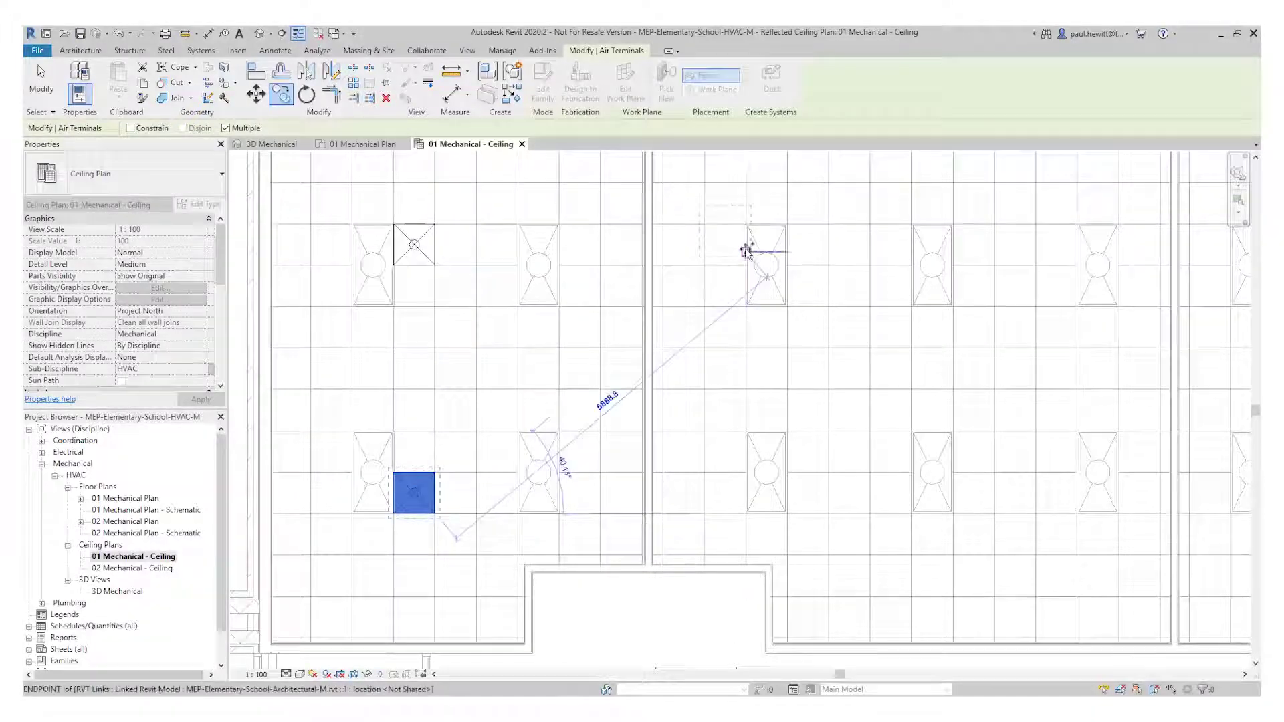
- Place four diffuser copies in the adjacent classroom, on the inner sides of its four corner light fixtures, and finish copying
{"action": "left_click", "coordinate": [829, 268]}
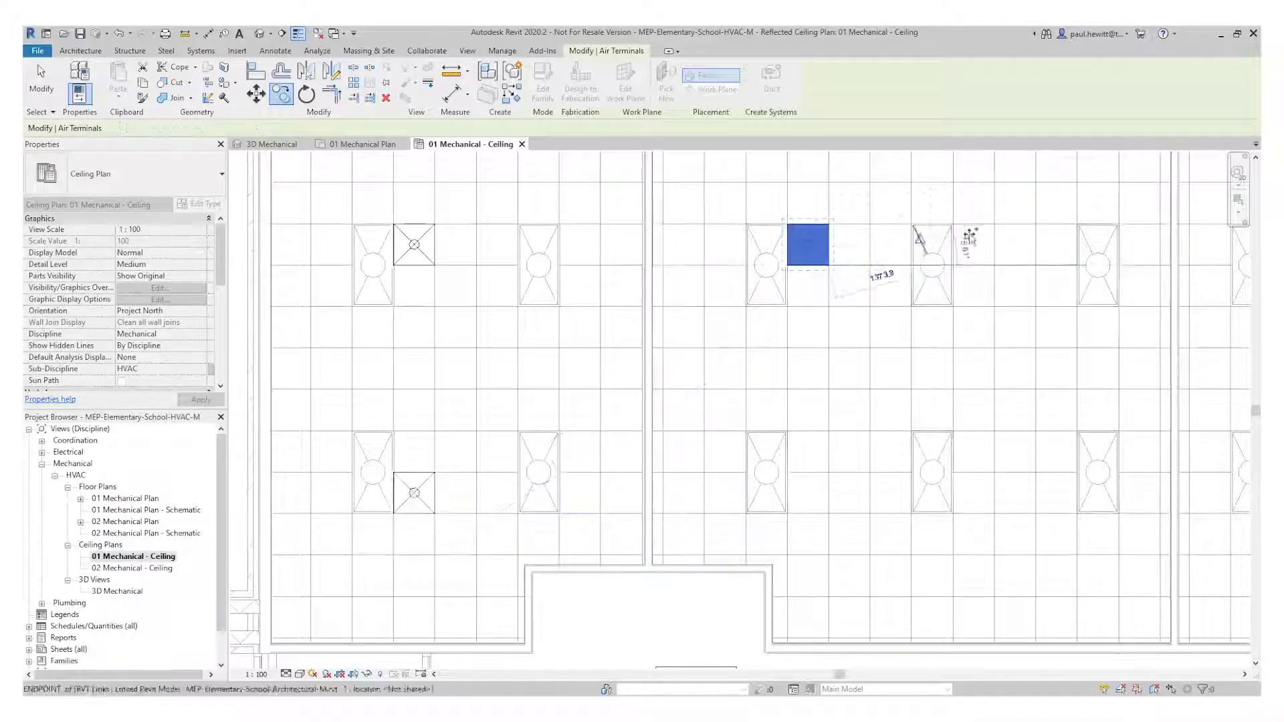
{"action": "left_click", "coordinate": [1077, 267]}
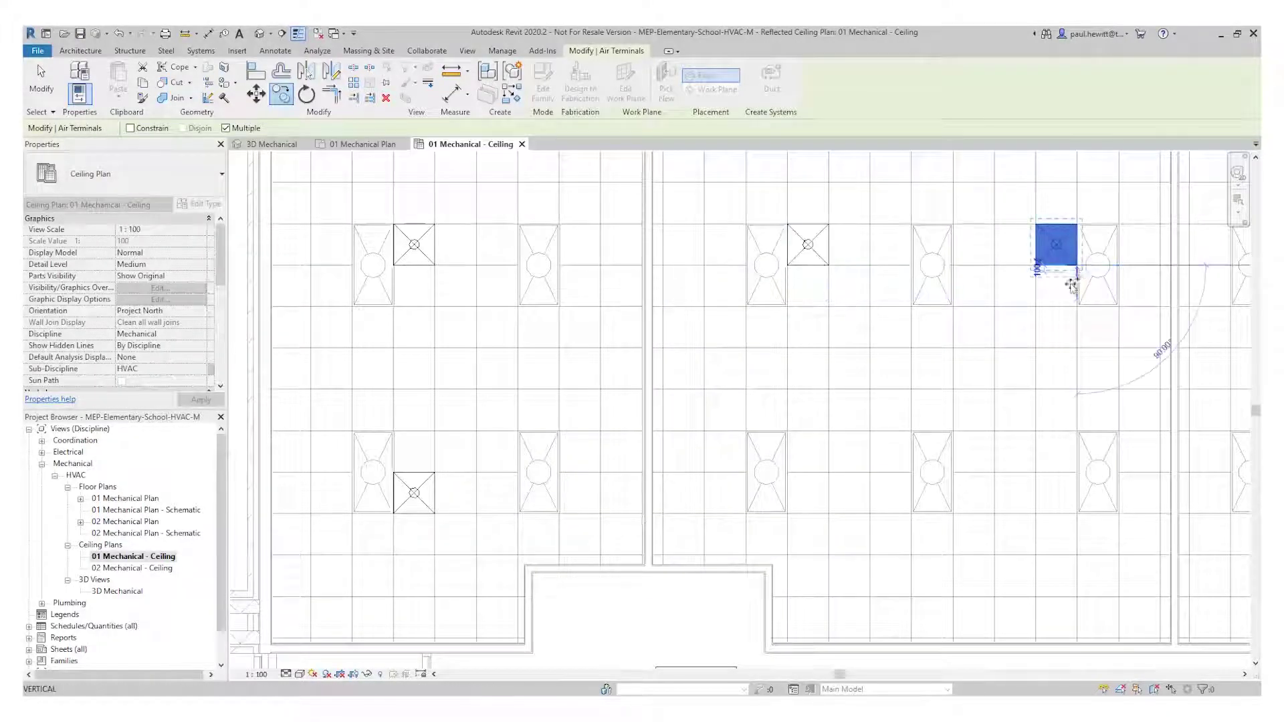
{"action": "left_click", "coordinate": [1075, 511]}
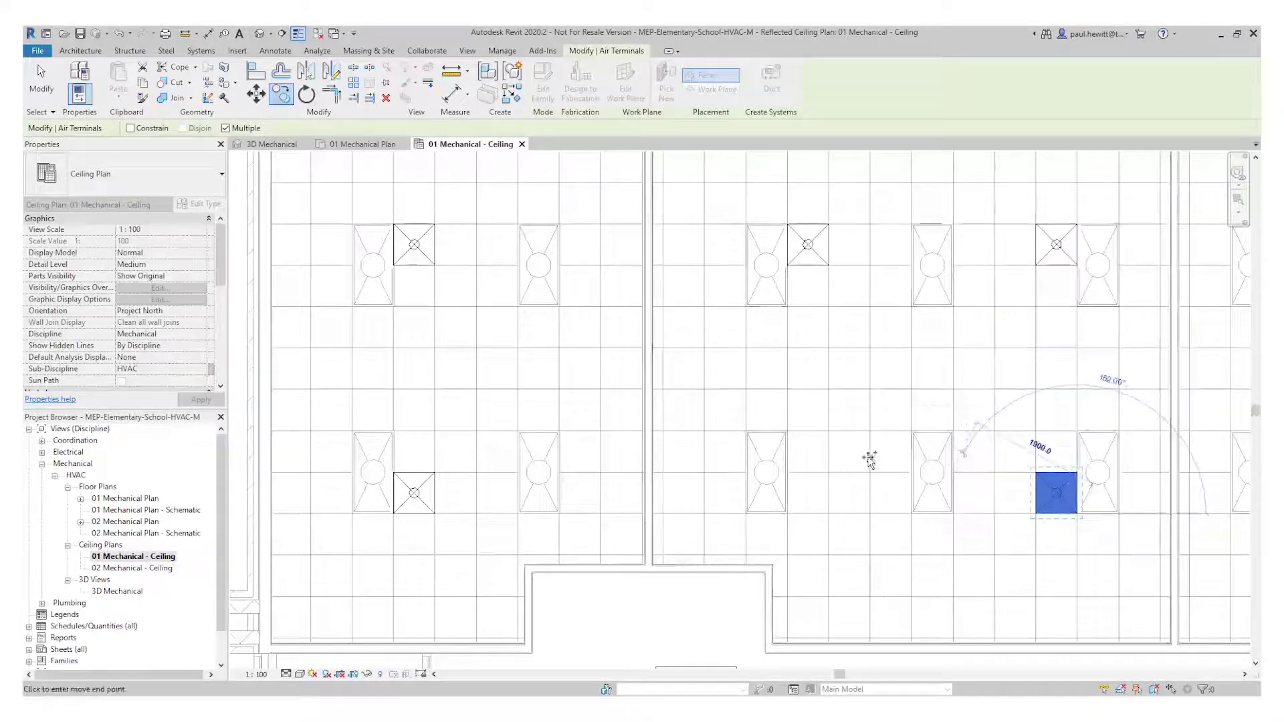
{"action": "left_click", "coordinate": [828, 513]}
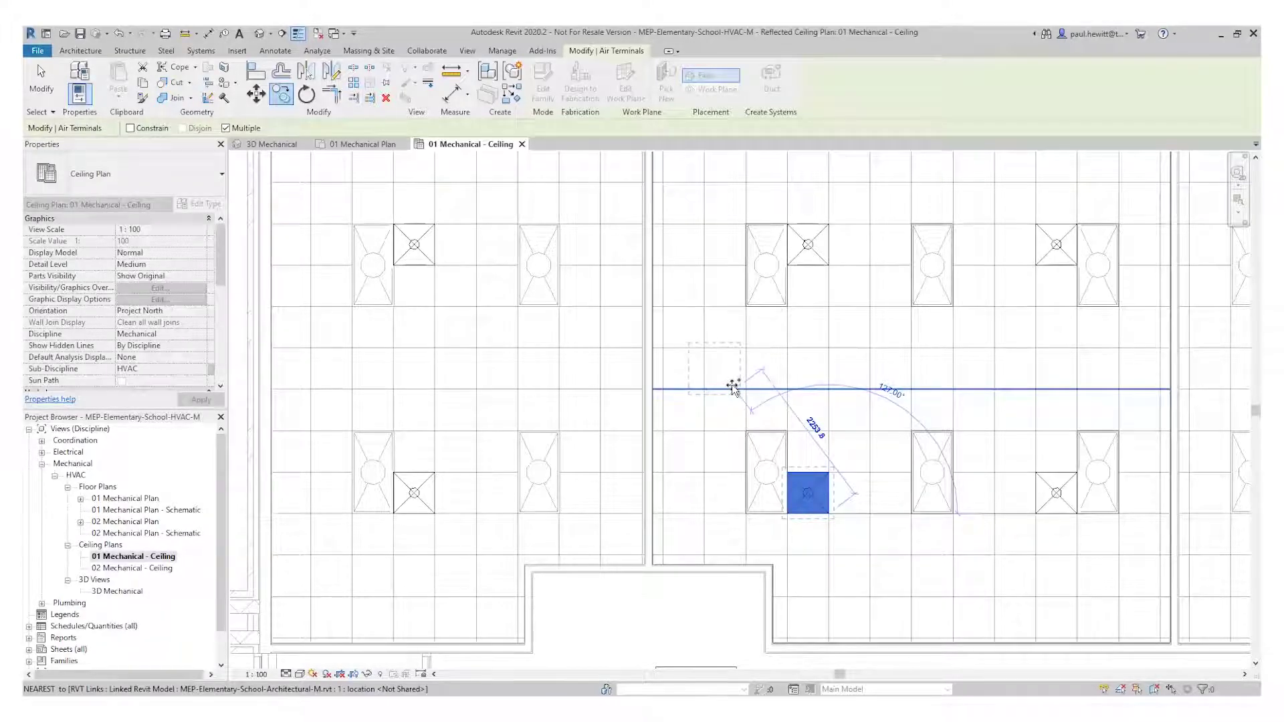
{"action": "scroll", "coordinate": [732, 384], "scroll_direction": "down", "scroll_amount": 5}
{"action": "middle_click_drag", "start_coordinate": [692, 481], "coordinate": [586, 388]}
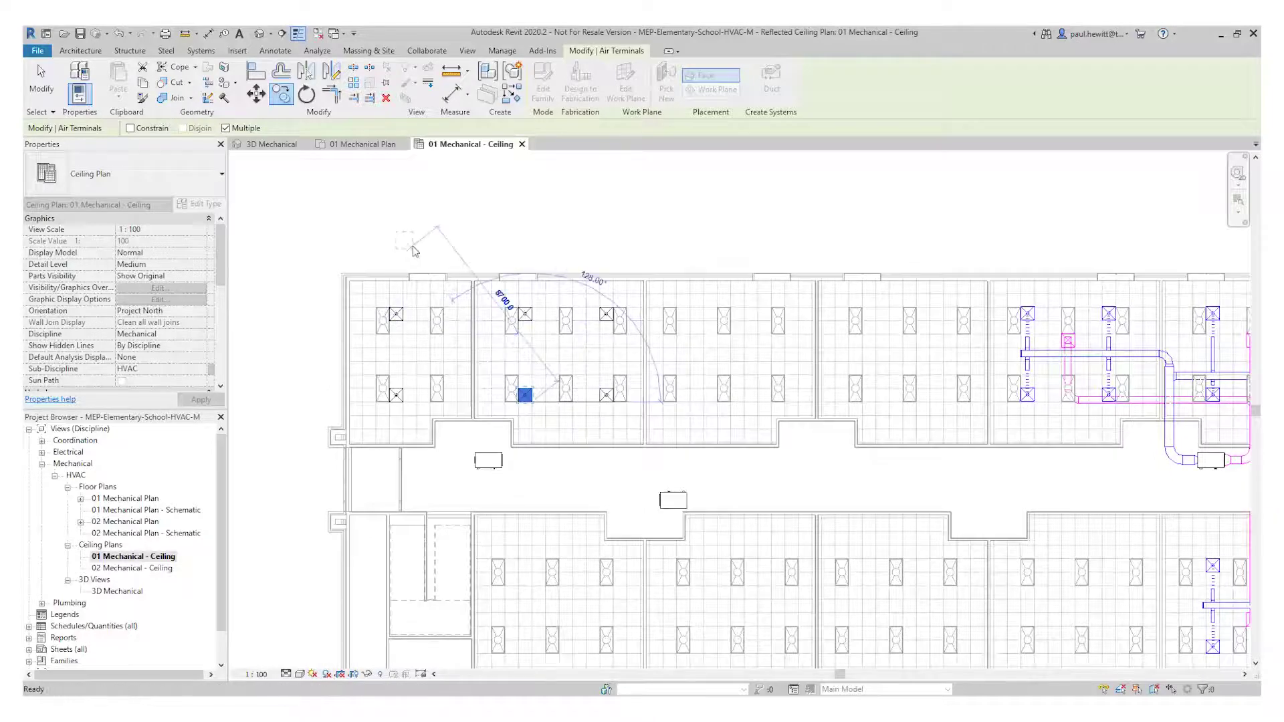
{"action": "key", "text": "Escape"}
{"action": "key", "text": "Escape"}
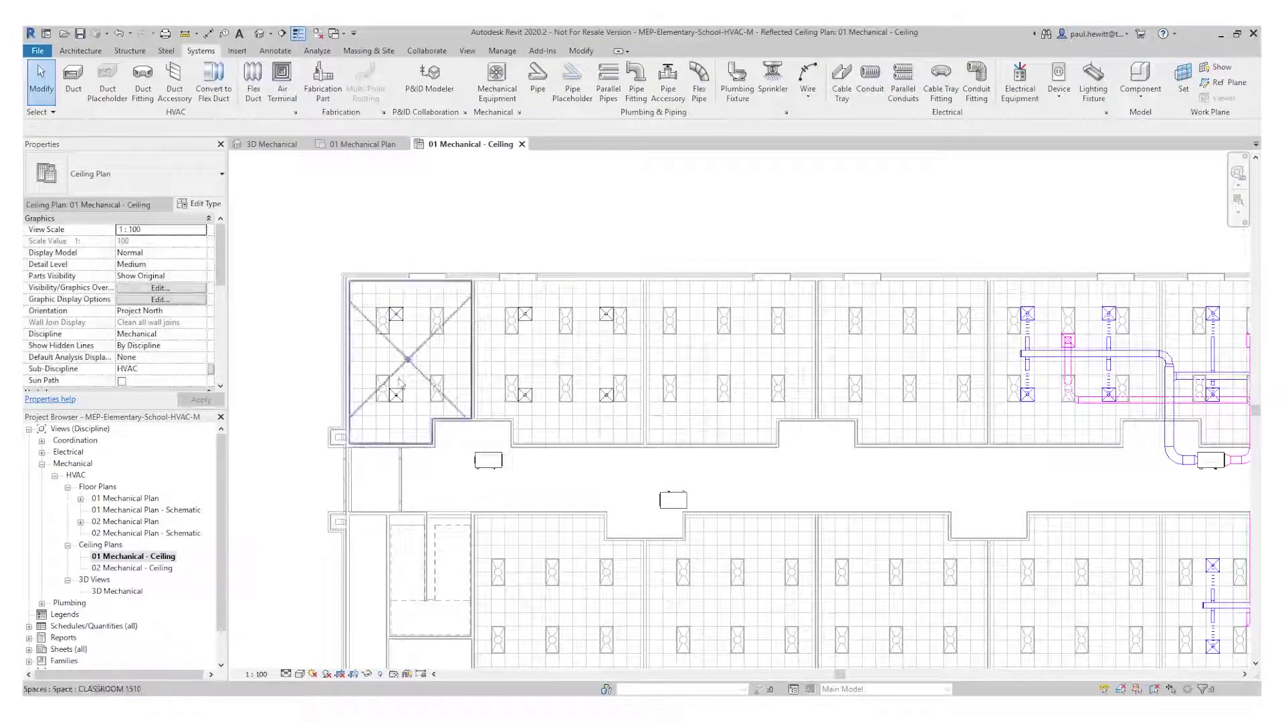